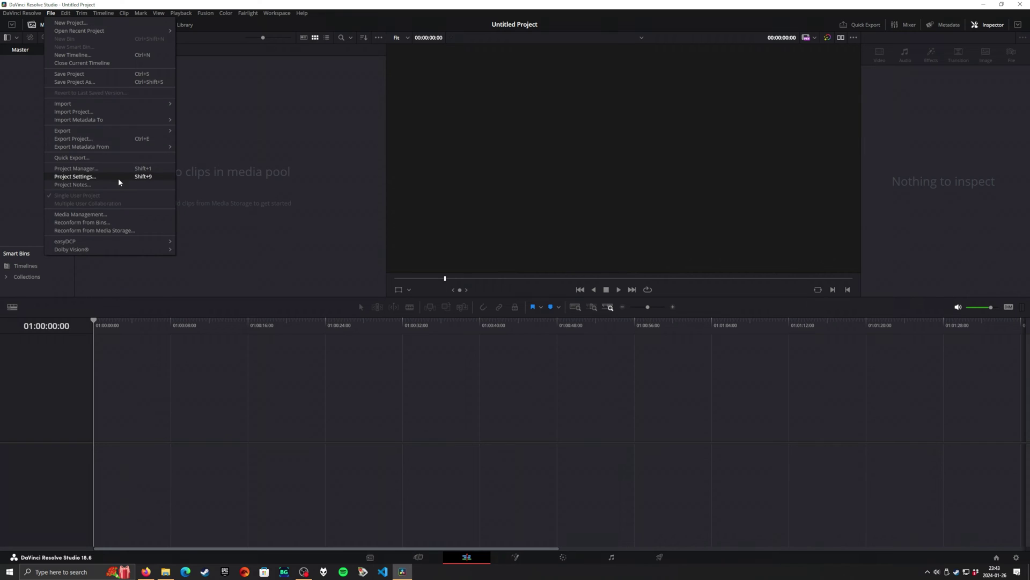
In Project Settings > Color Management, set colour science to ACEScct and ACES version 1.3
left_click(118, 178)
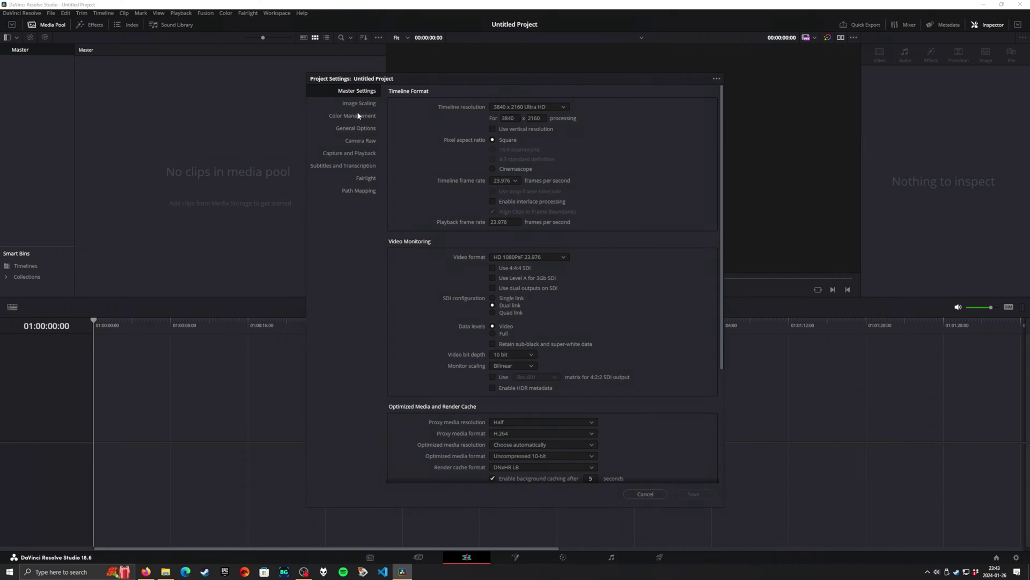
left_click(359, 116)
left_click(532, 107)
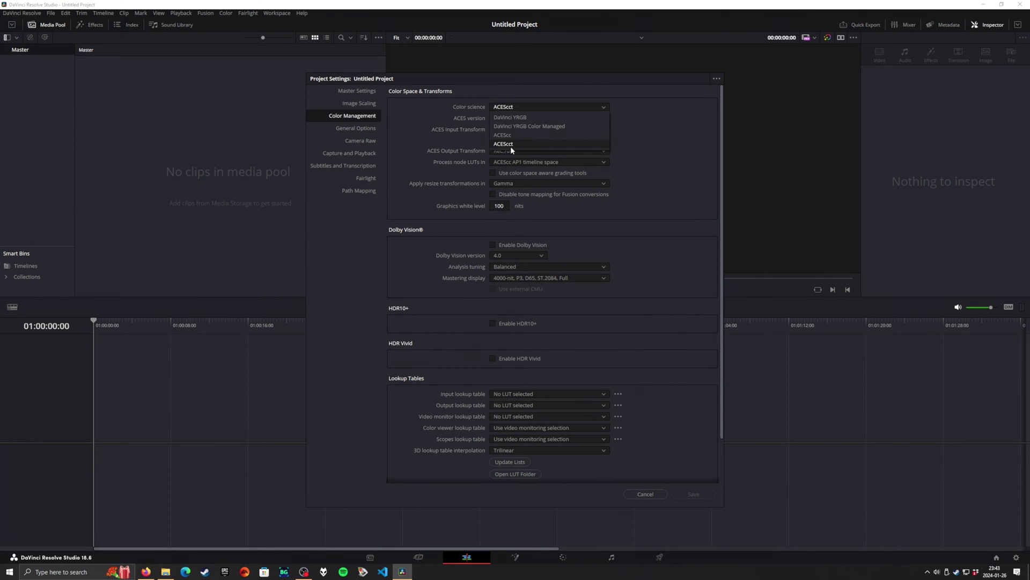
left_click(489, 143)
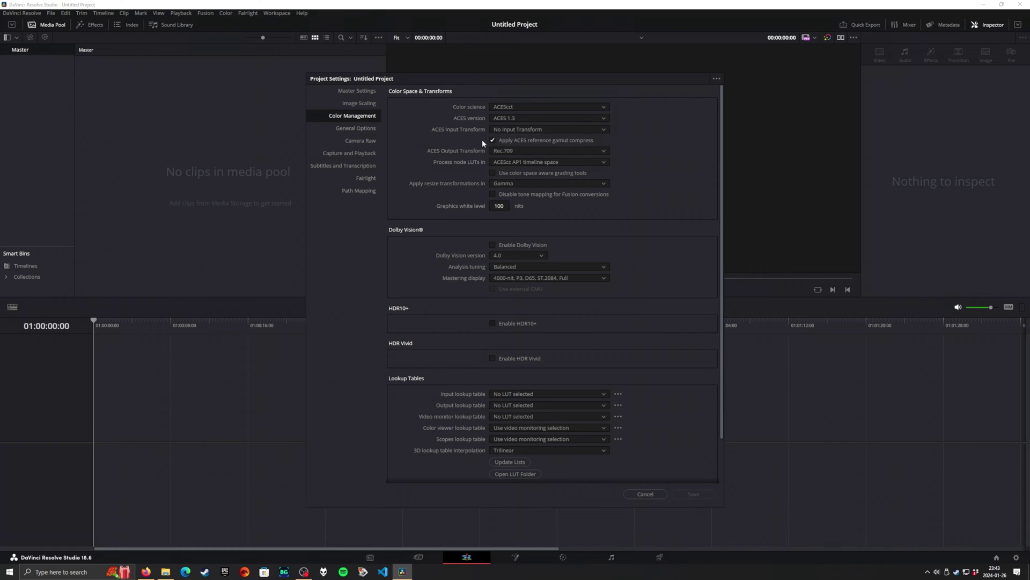
left_click(522, 118)
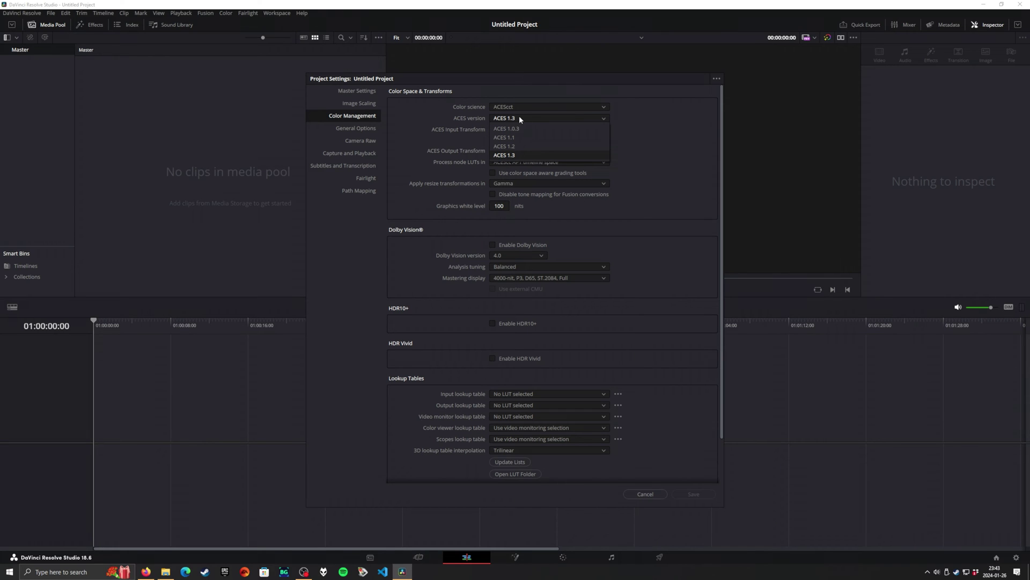
left_click(520, 116)
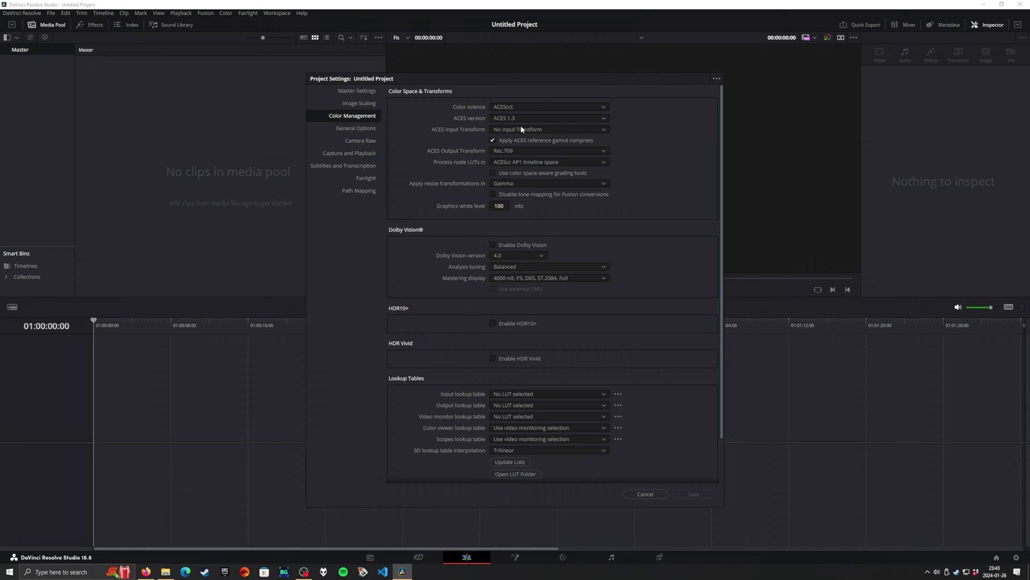
Keep No Input Transform as the ACES input transform and browse the ACES output transforms
left_click(521, 129)
left_click(554, 129)
left_click(556, 131)
scroll(548, 171, "down", 4)
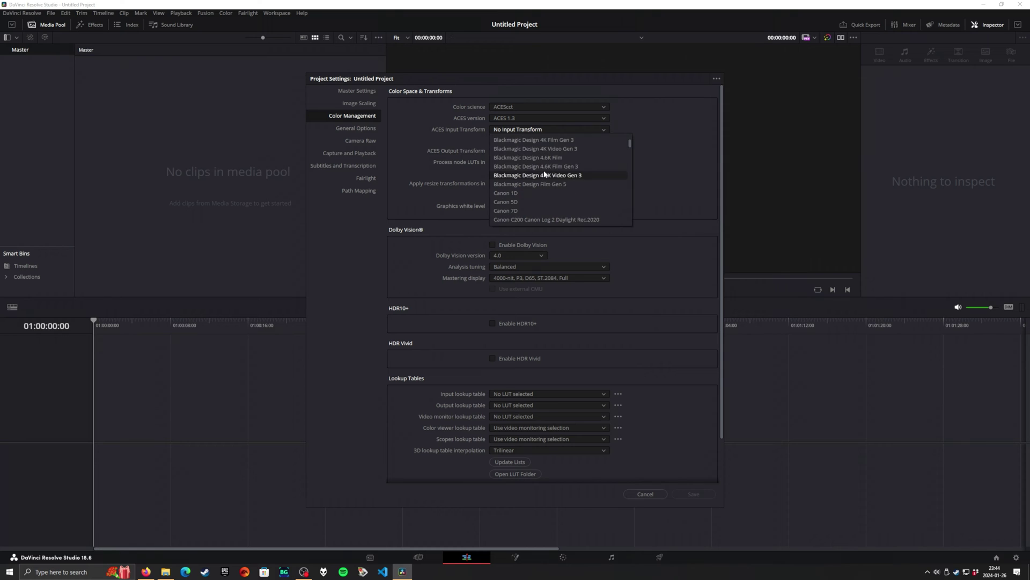
scroll(552, 196, "down", 15)
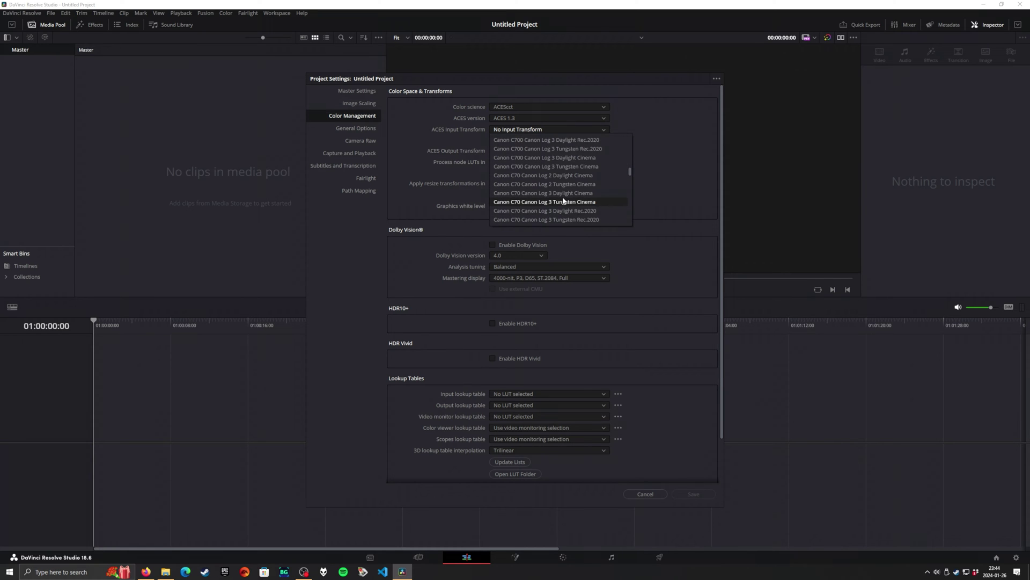
scroll(560, 199, "up", 20)
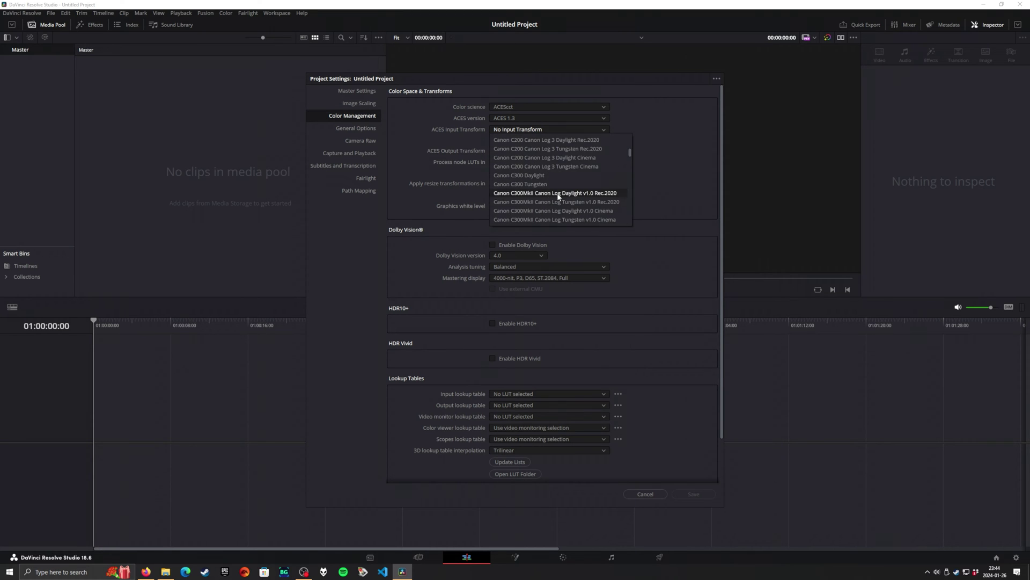
scroll(557, 195, "down", 20)
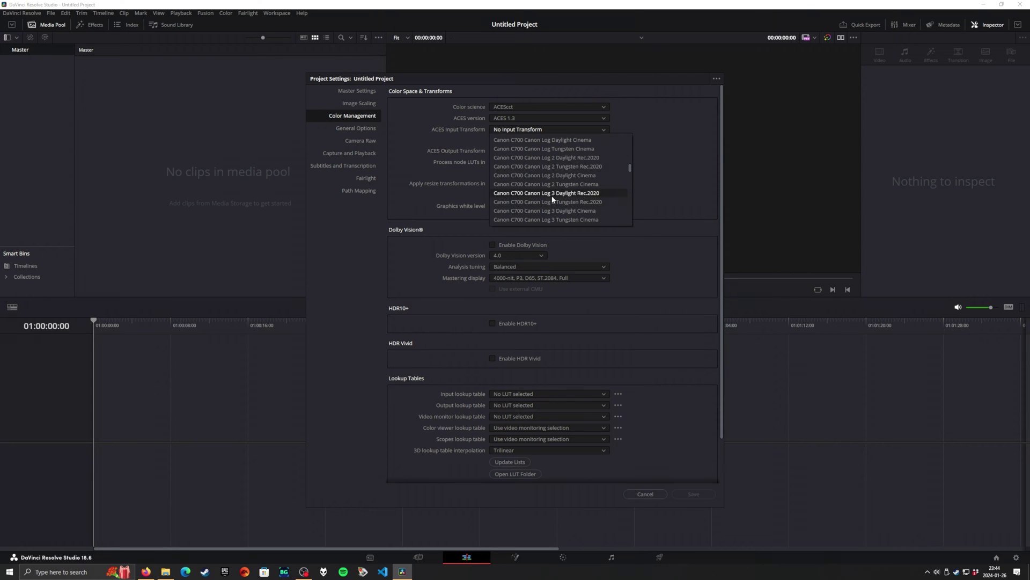
scroll(552, 200, "up", 15)
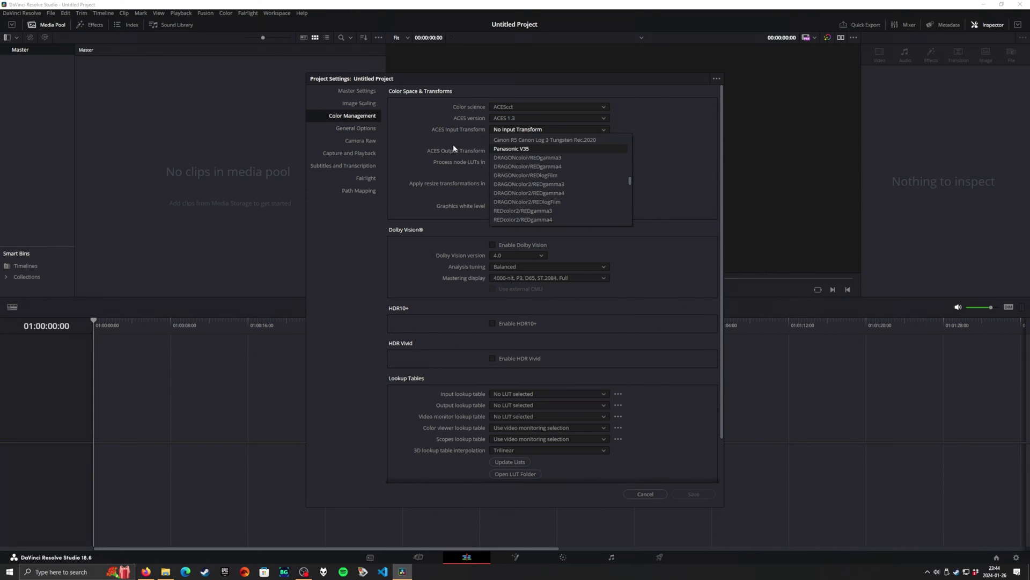
left_click(449, 142)
left_click(548, 151)
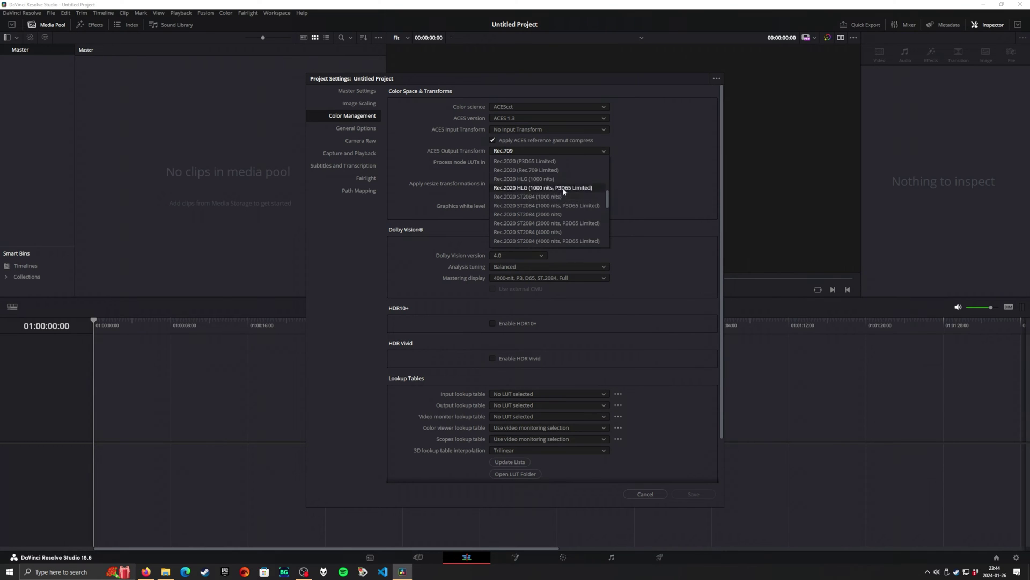
scroll(554, 175, "down", 1)
scroll(544, 202, "down", 3)
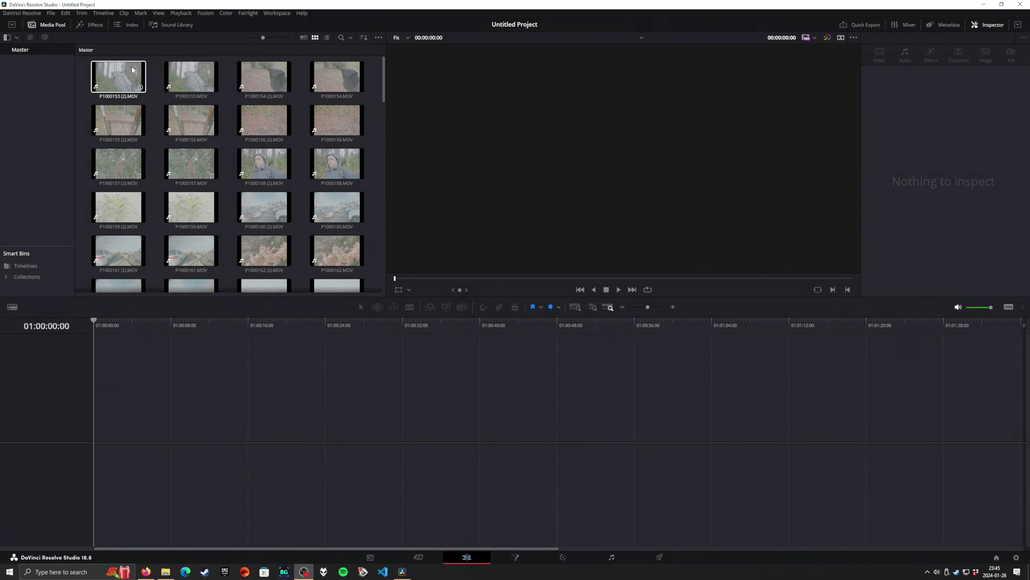
Preview clip P1000153 (2).MOV and select every clip in the media pool
left_click(131, 66)
double_click(122, 78)
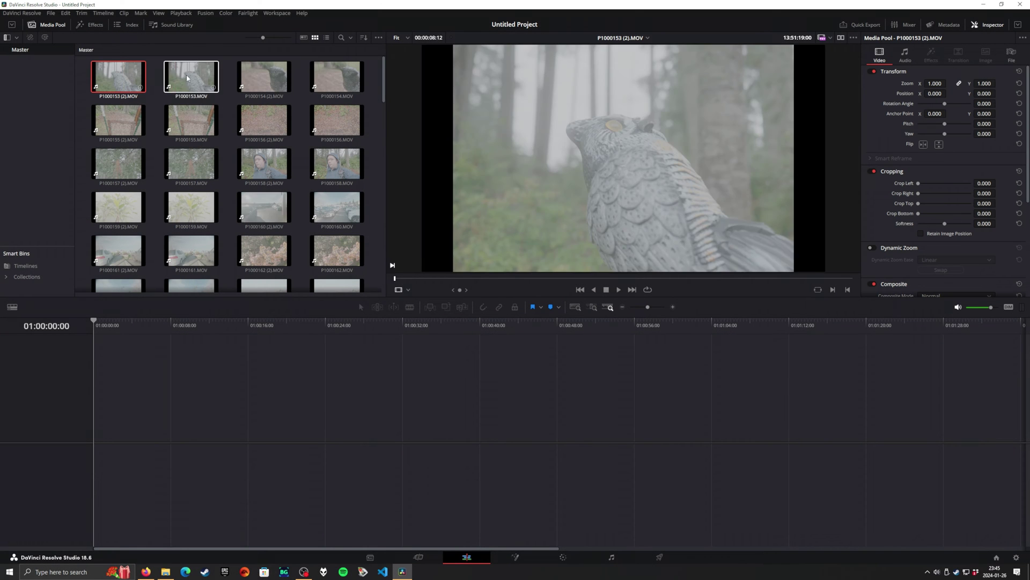
key("ctrl+a")
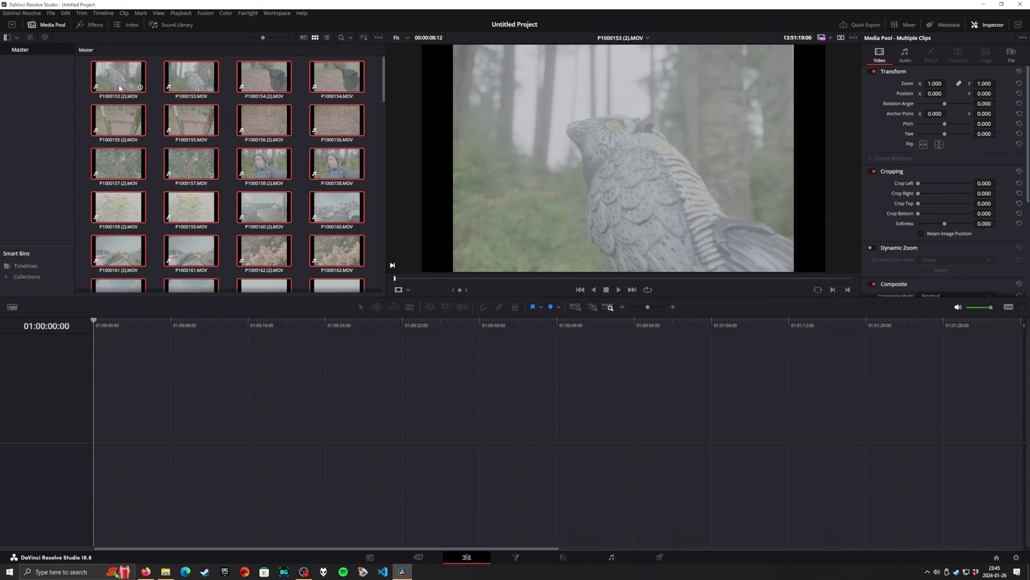
right_click(114, 82)
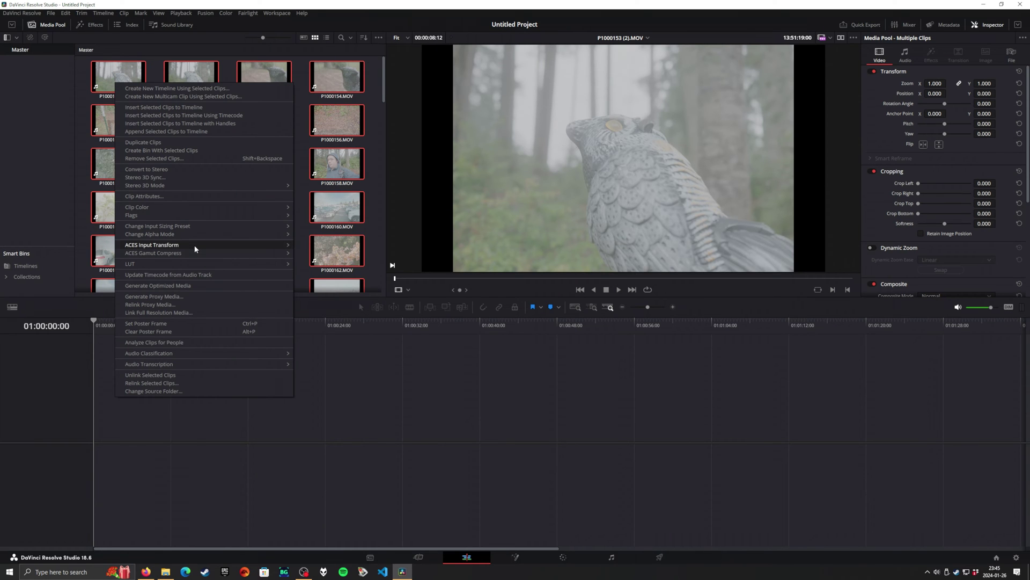
mouse_move(194, 245)
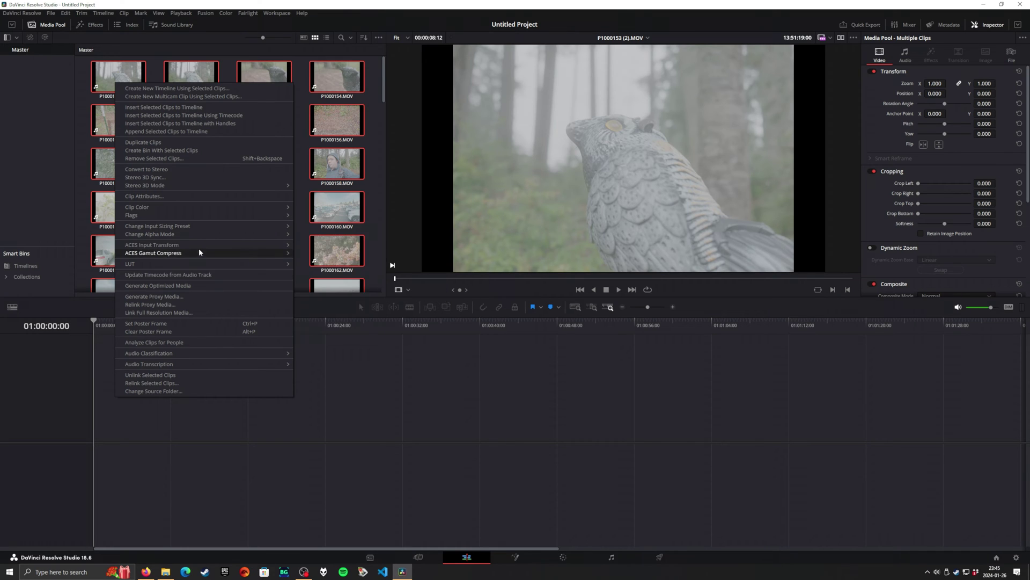
left_click(310, 219)
scroll(301, 204, "down", 5)
Assign the Panasonic V35 ACES input transform to all clips and play one to check
key("ctrl+a")
right_click(256, 195)
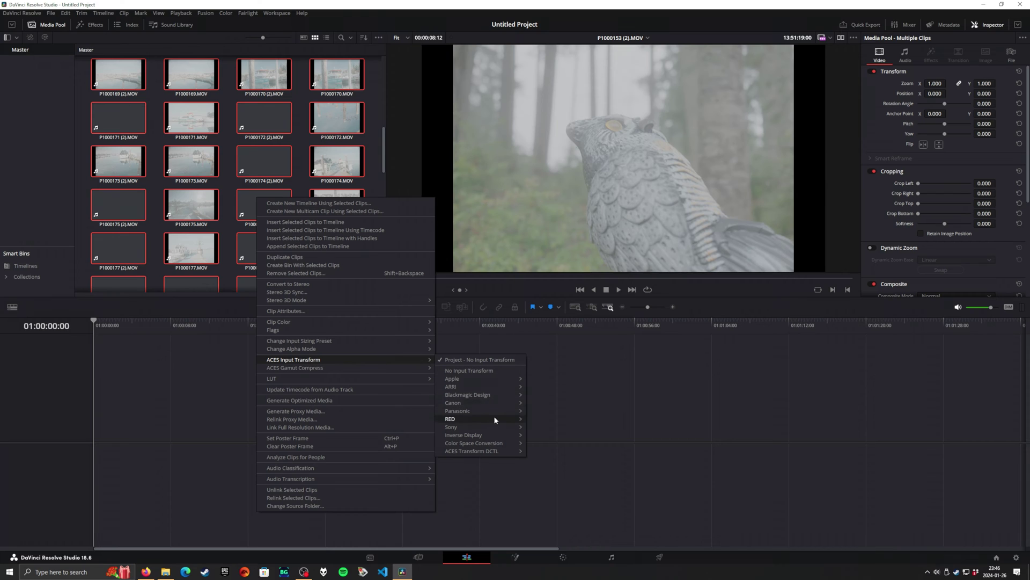
mouse_move(495, 416)
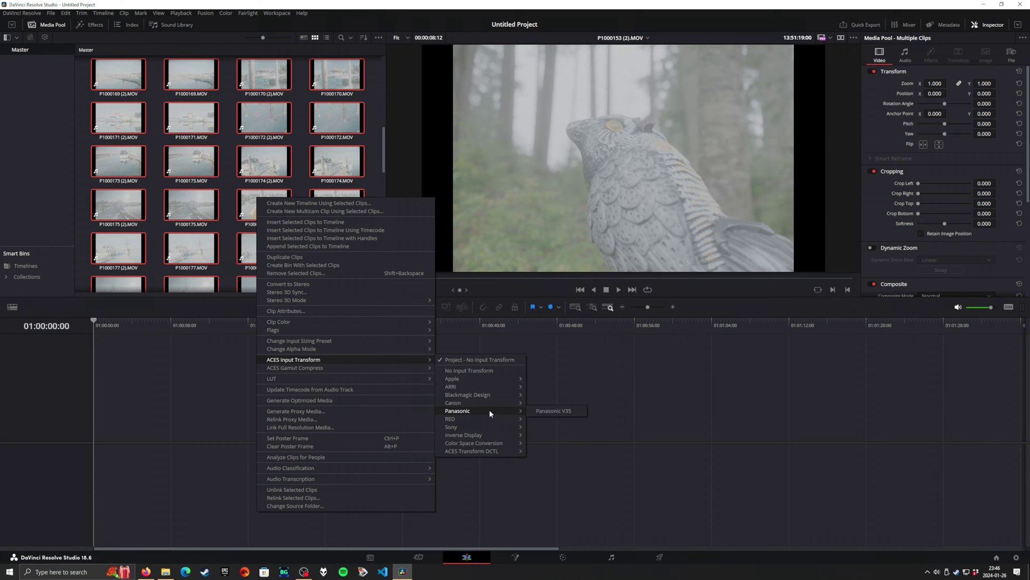
left_click(545, 413)
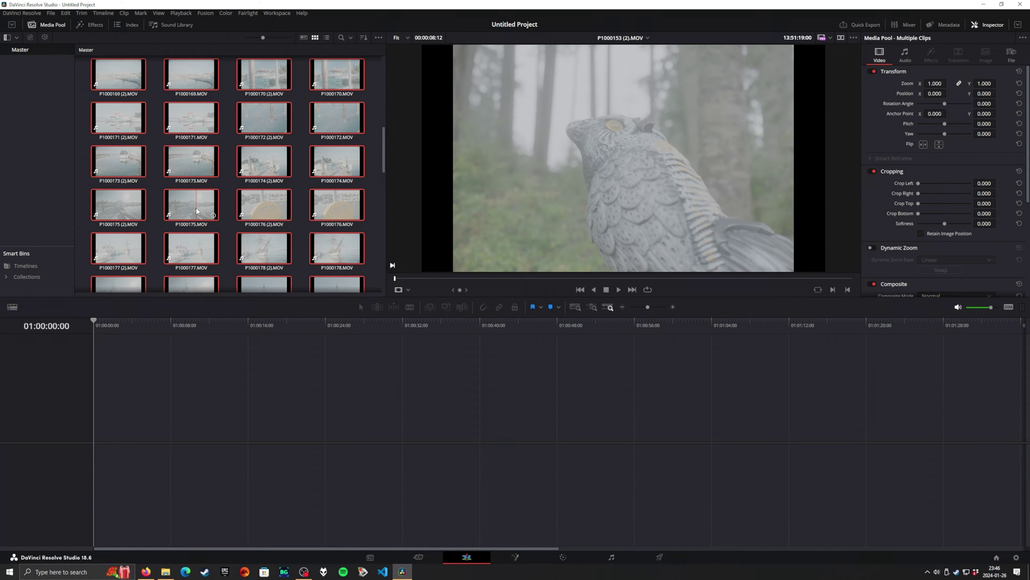
key("space")
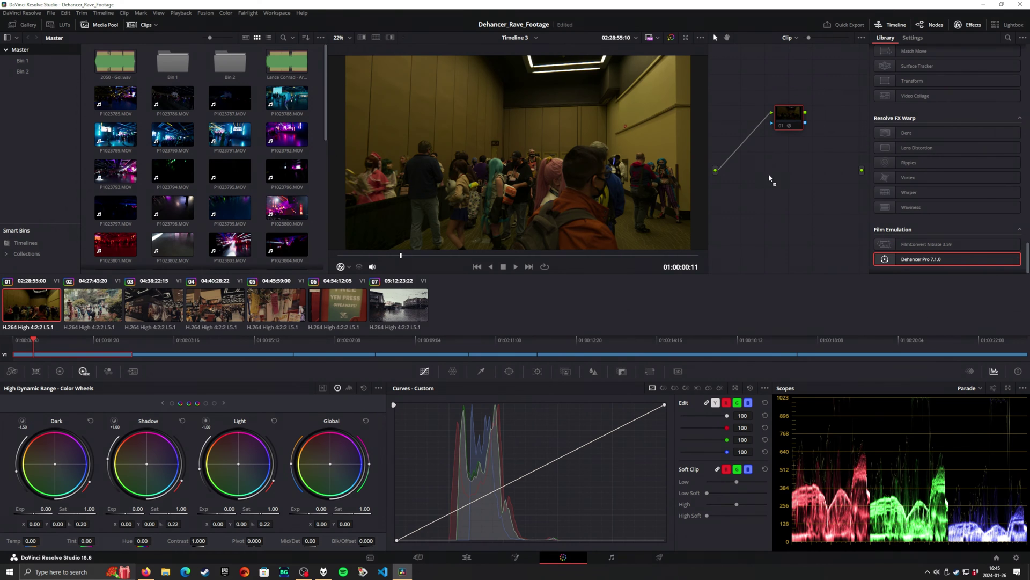
Add a Dehancer Pro node wired to the output, with input source ACEScct (AP1)
left_click_drag(769, 178, 715, 171)
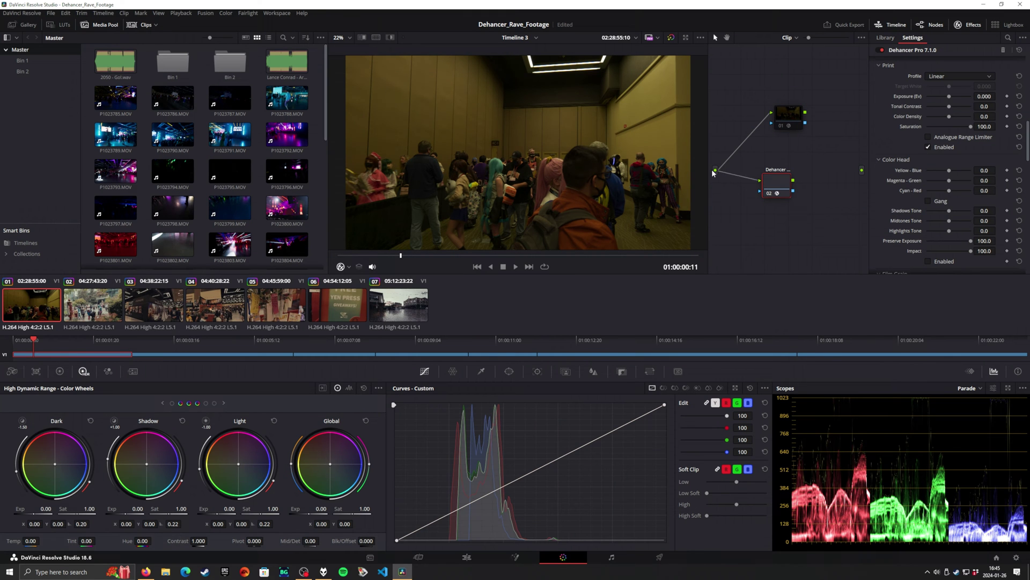
left_click_drag(793, 180, 862, 170)
left_click_drag(776, 182, 776, 192)
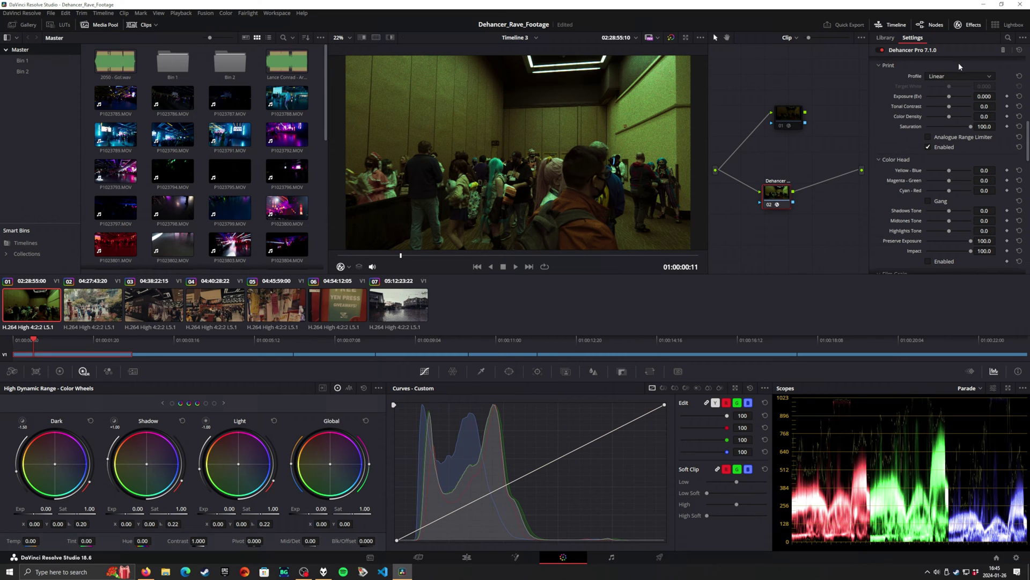
scroll(1002, 78, "up", 5)
left_click(983, 76)
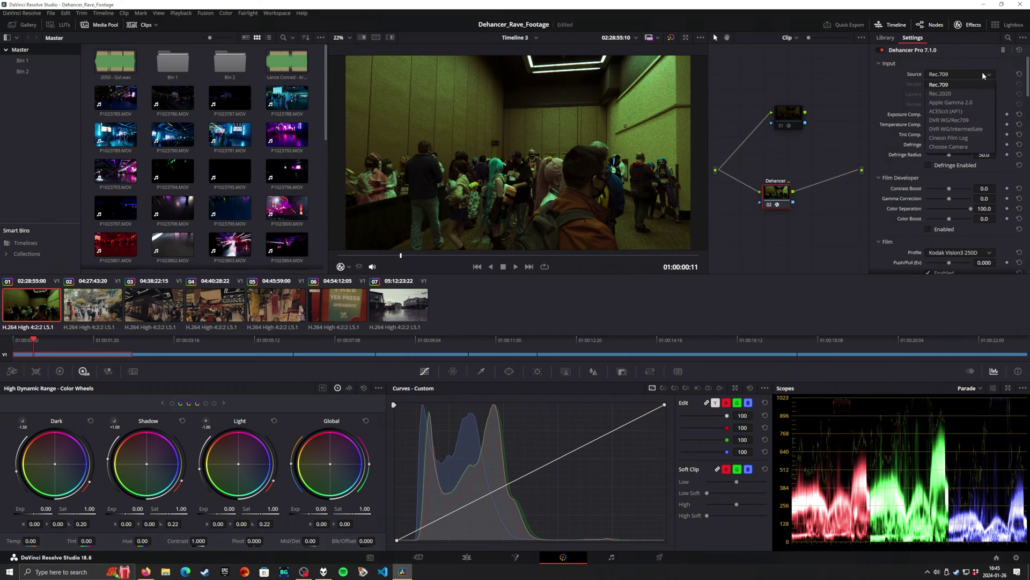
left_click(974, 113)
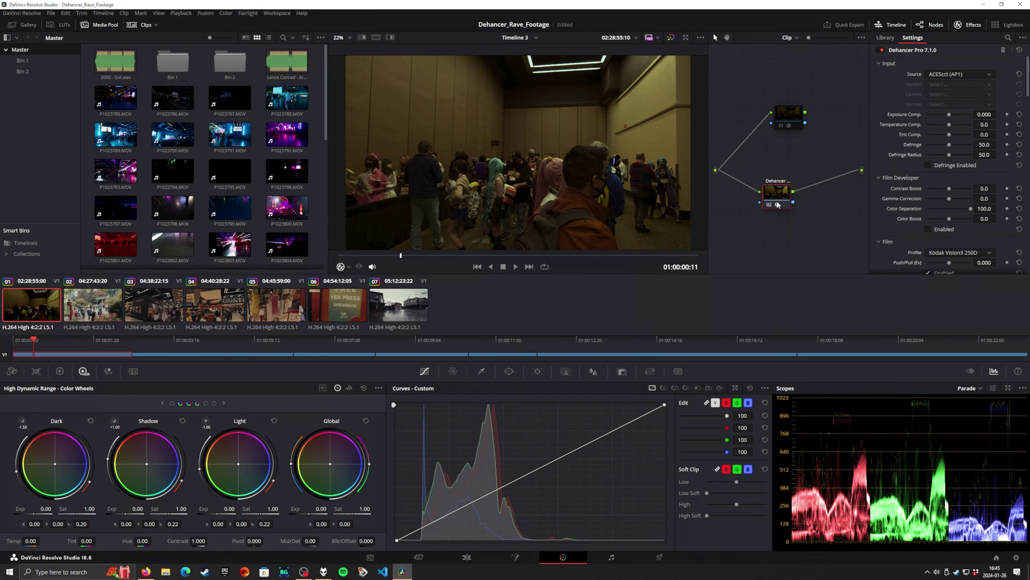
left_click_drag(778, 206, 765, 210)
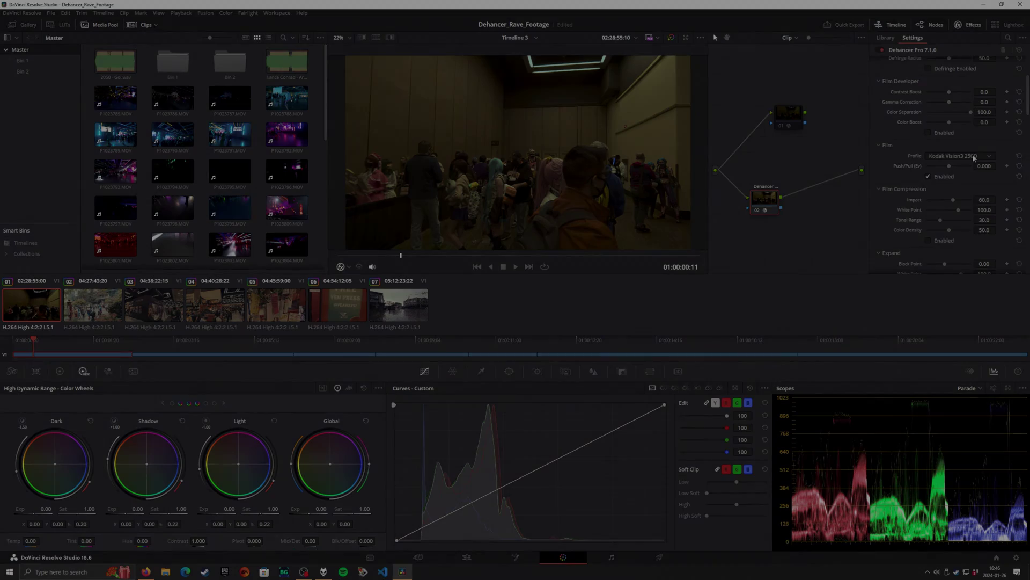
scroll(974, 157, "down", 3)
Try the Kodak Vision3 200T, 50D, Prokudin-Gorskiy 1906 and ORWO Chrom UT21 film stocks
left_click(974, 157)
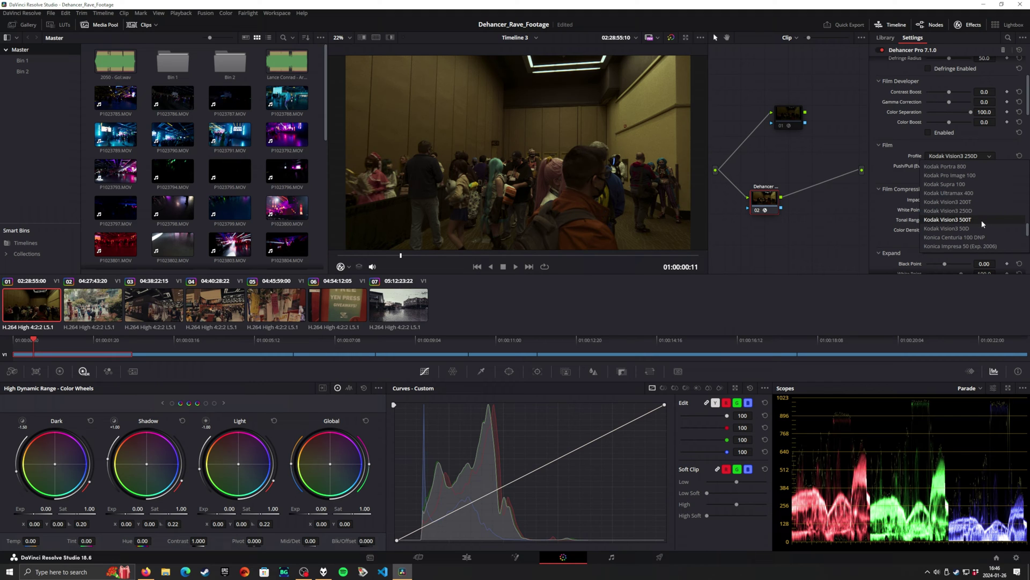
left_click(975, 203)
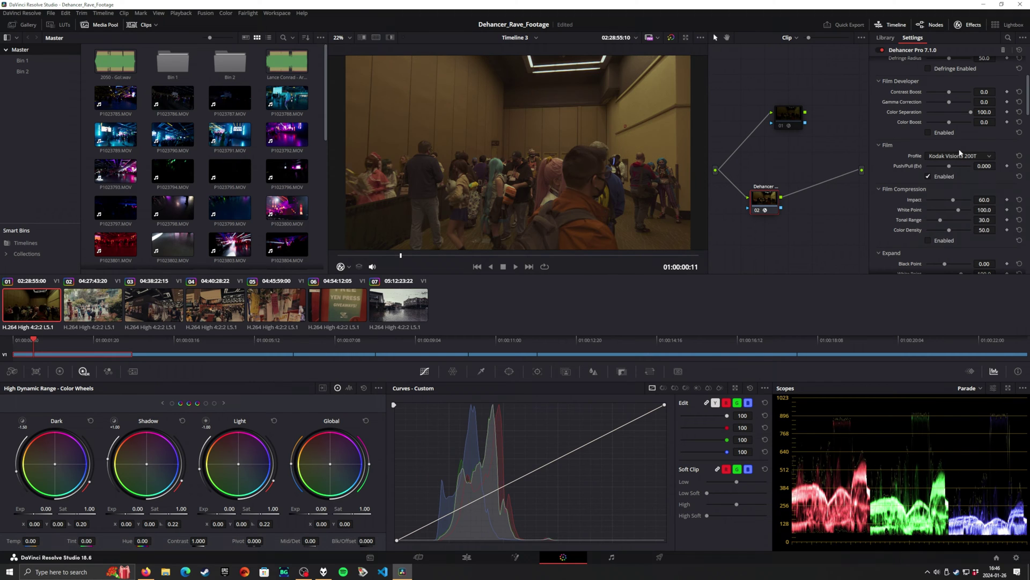
left_click(960, 156)
left_click(964, 228)
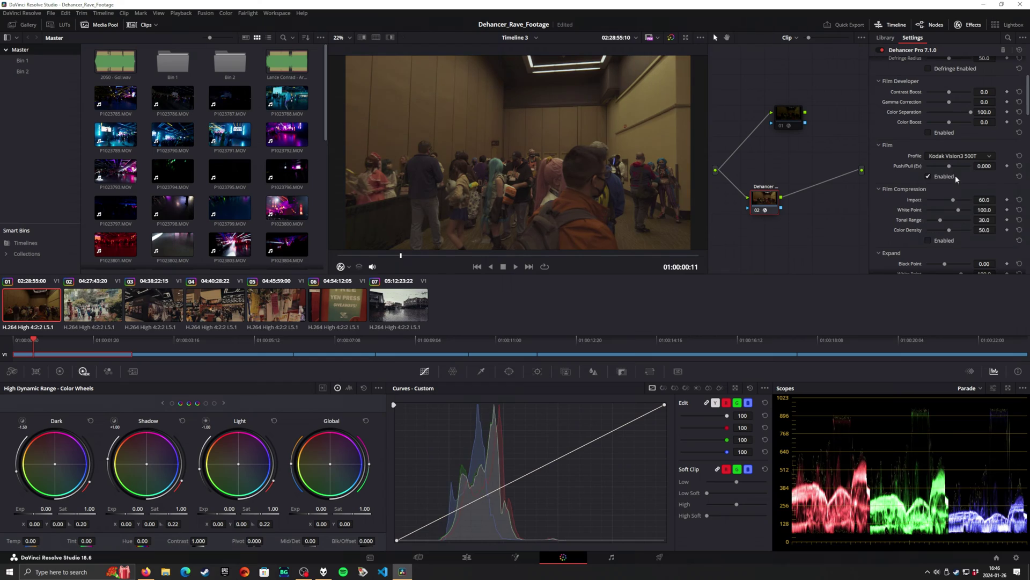
left_click(958, 156)
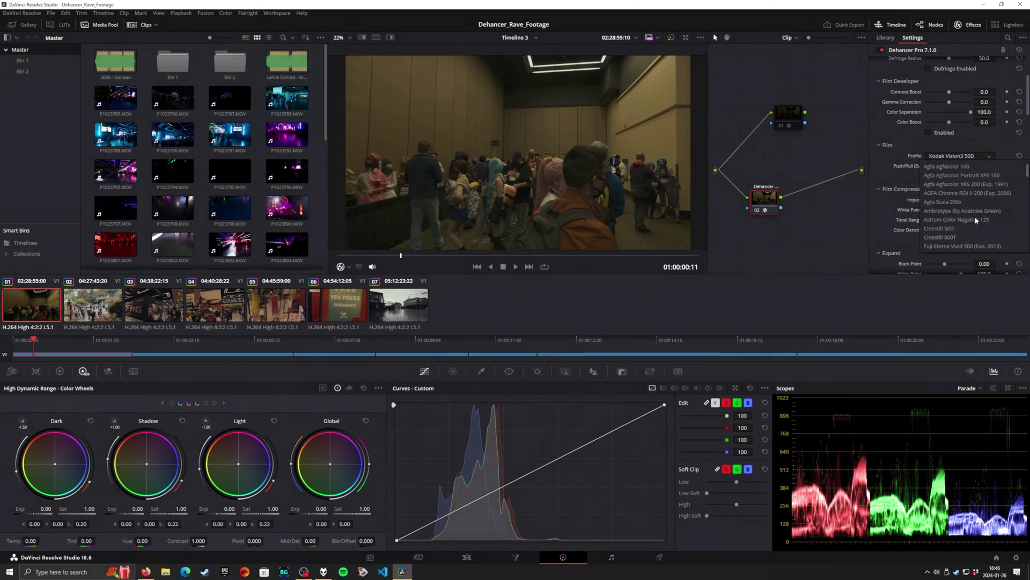
scroll(975, 217, "down", 10)
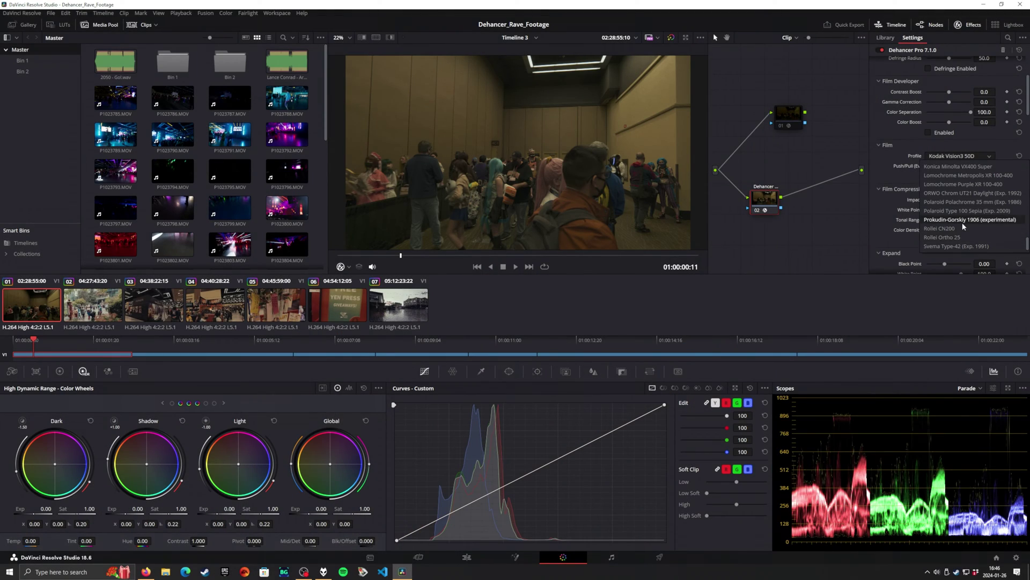
left_click(962, 221)
left_click(957, 156)
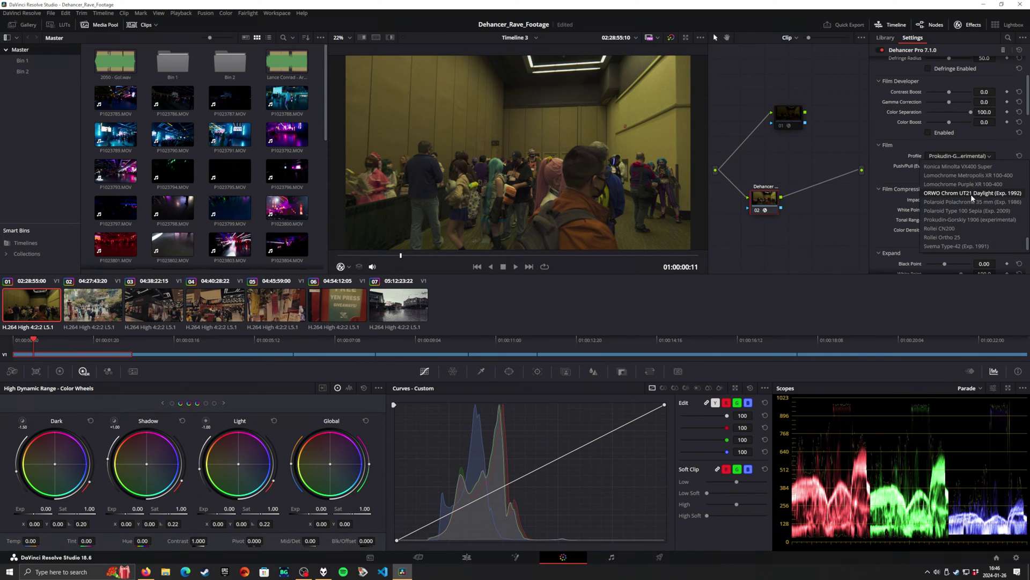
left_click(971, 193)
left_click(959, 155)
scroll(975, 199, "up", 3)
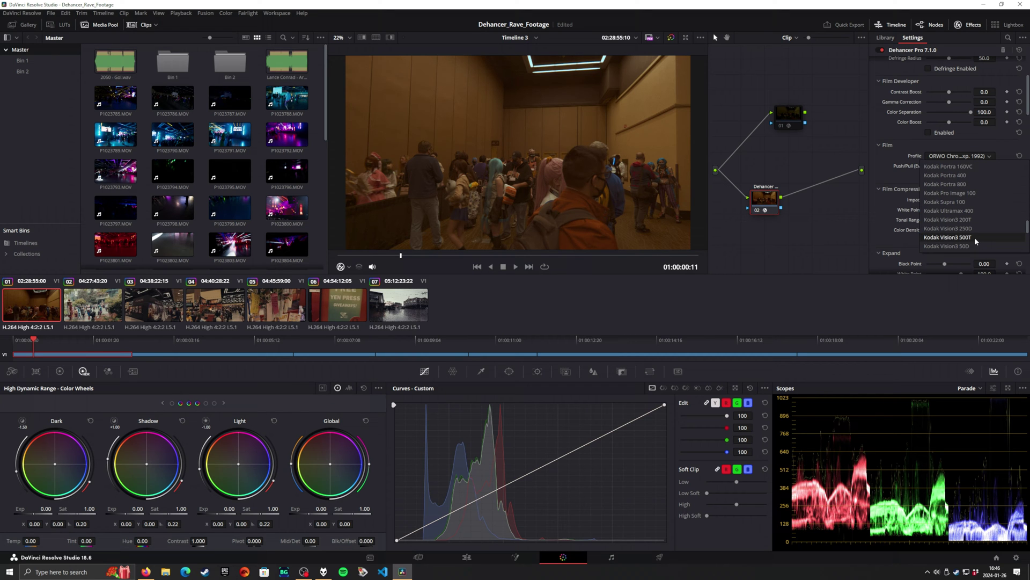
Choose Kodak Vision3 500T as the film profile and disable Film Compression
left_click(971, 234)
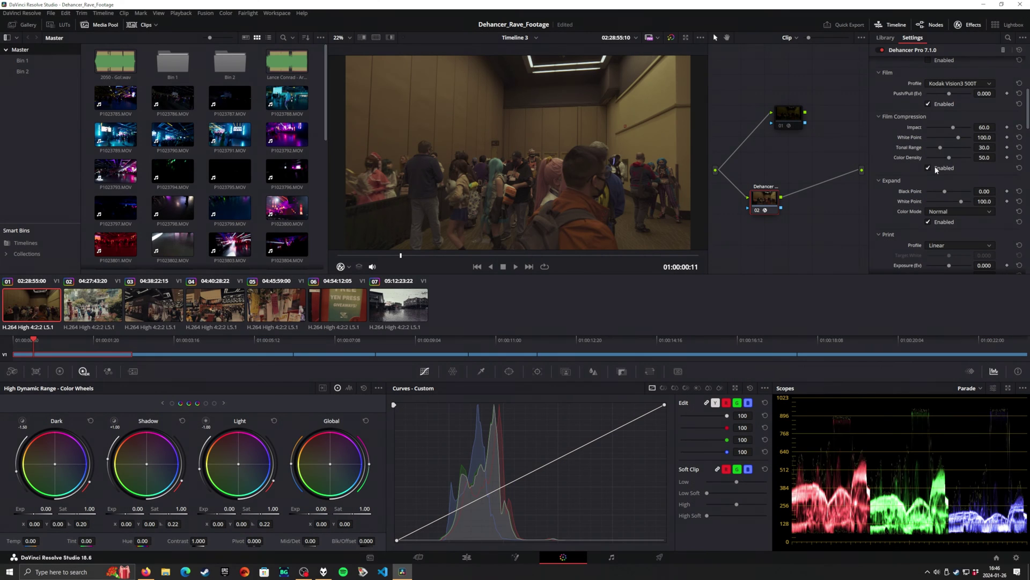
left_click(935, 169)
scroll(907, 172, "down", 2)
scroll(907, 172, "down", 1)
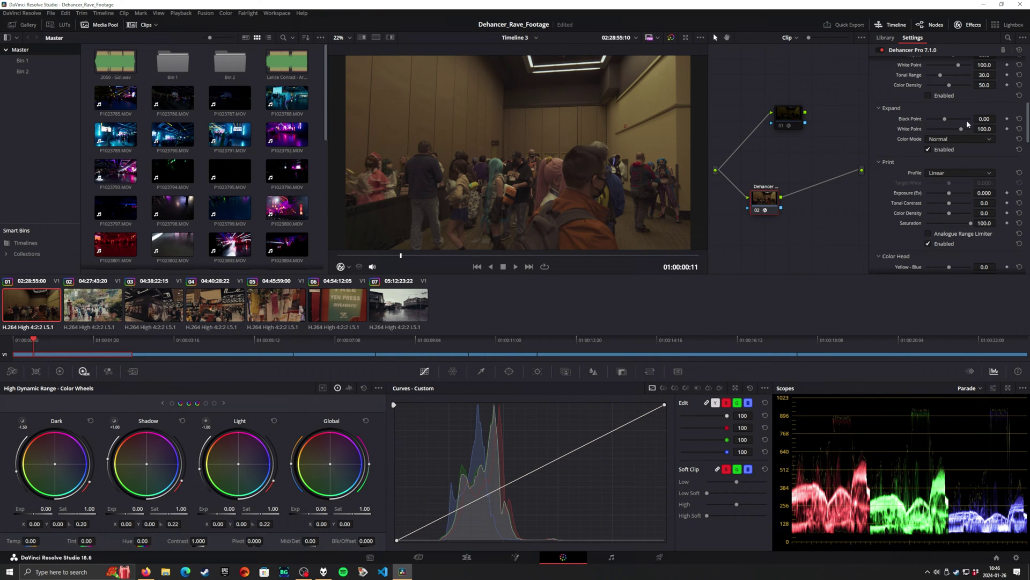
Change Dehancer's print profile from Linear to Kodak 2383 Print Film
left_click(939, 173)
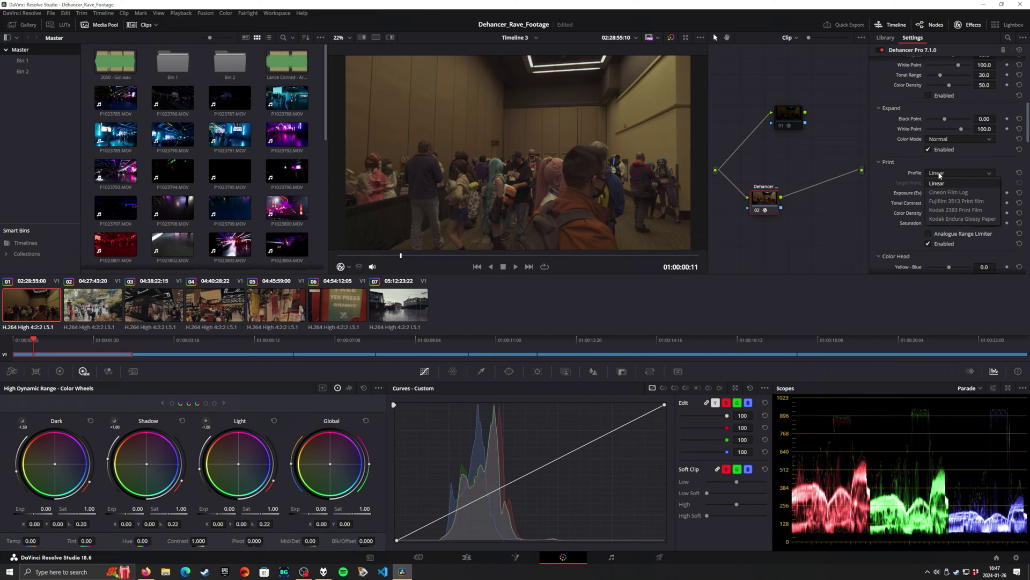
left_click(945, 183)
scroll(901, 179, "down", 1)
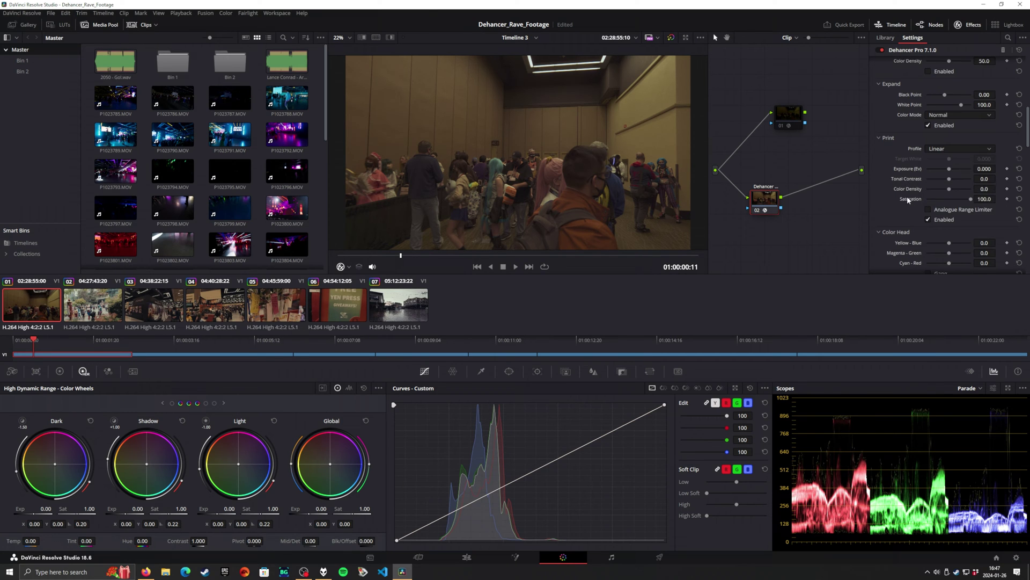
left_click(979, 147)
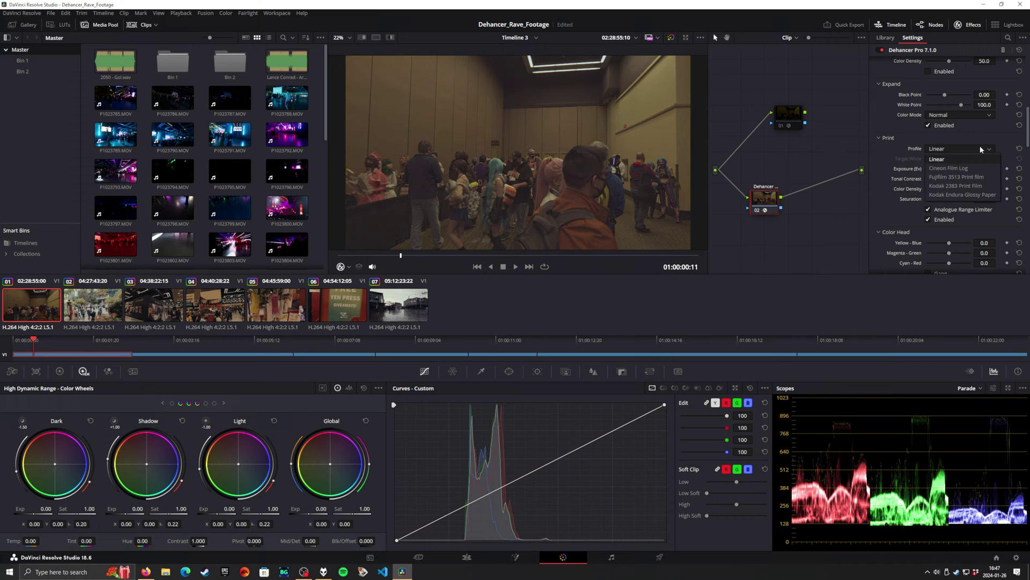
left_click(977, 188)
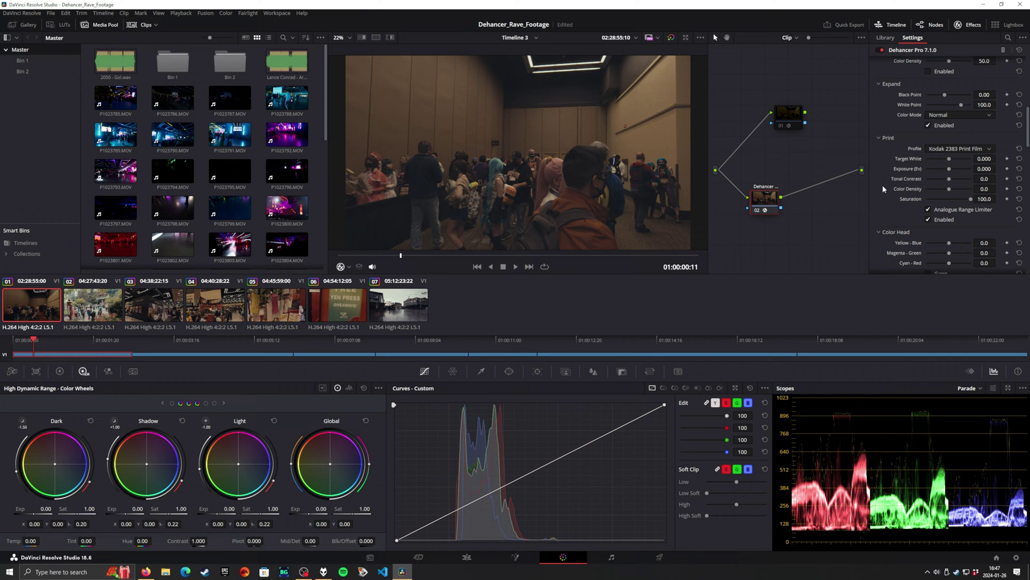
scroll(883, 188, "down", 1)
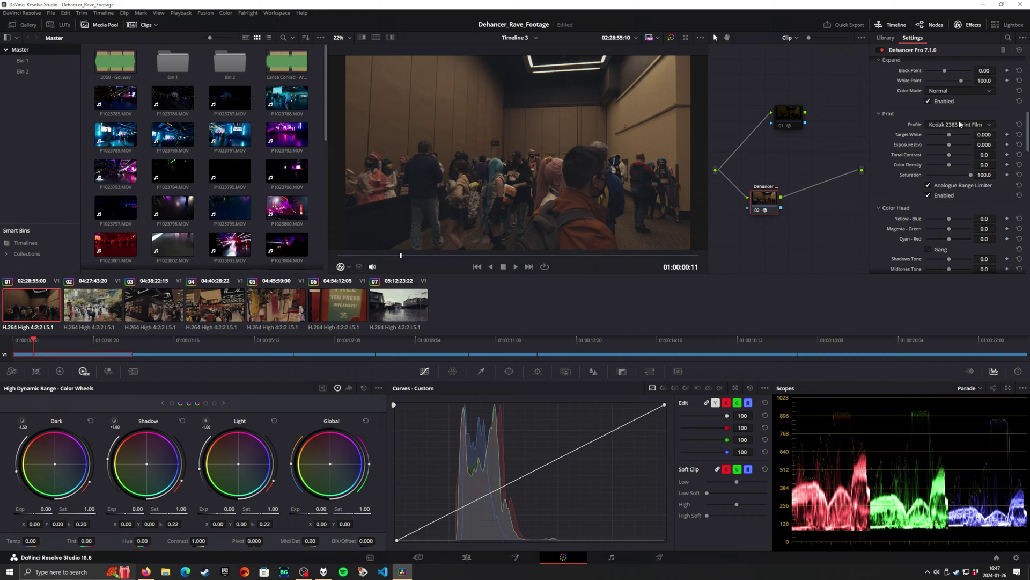
Try 35 mm ISO 500 film grain, raise its amount, then reset the amount to default
scroll(961, 152, "down", 3)
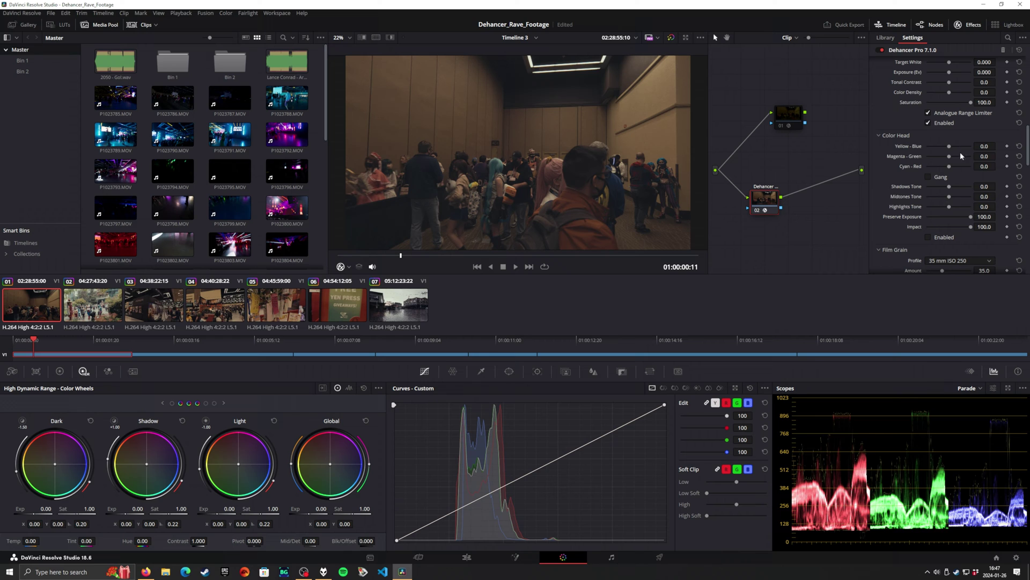
scroll(936, 134, "down", 1)
scroll(965, 134, "down", 1)
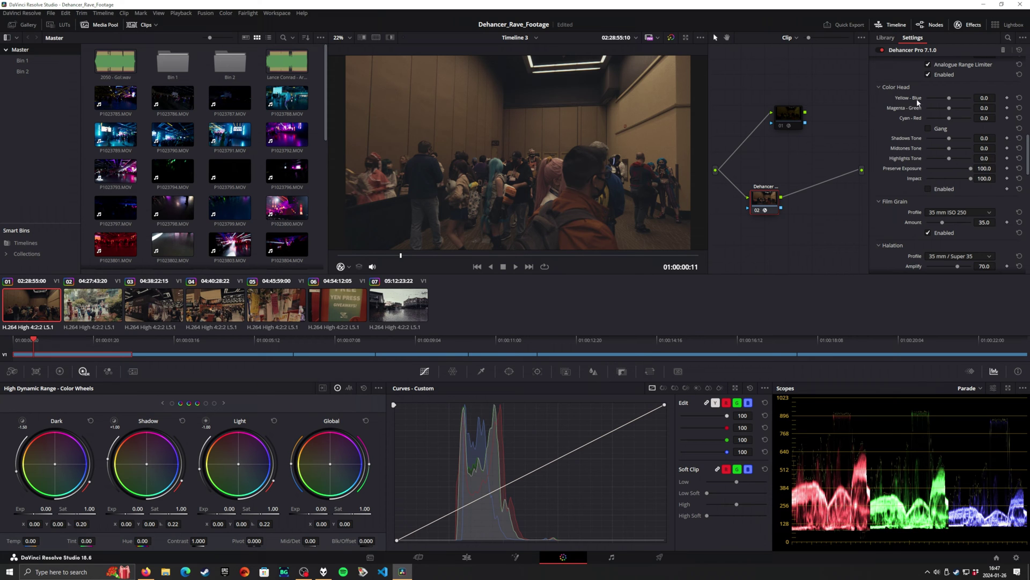
scroll(917, 99, "down", 3)
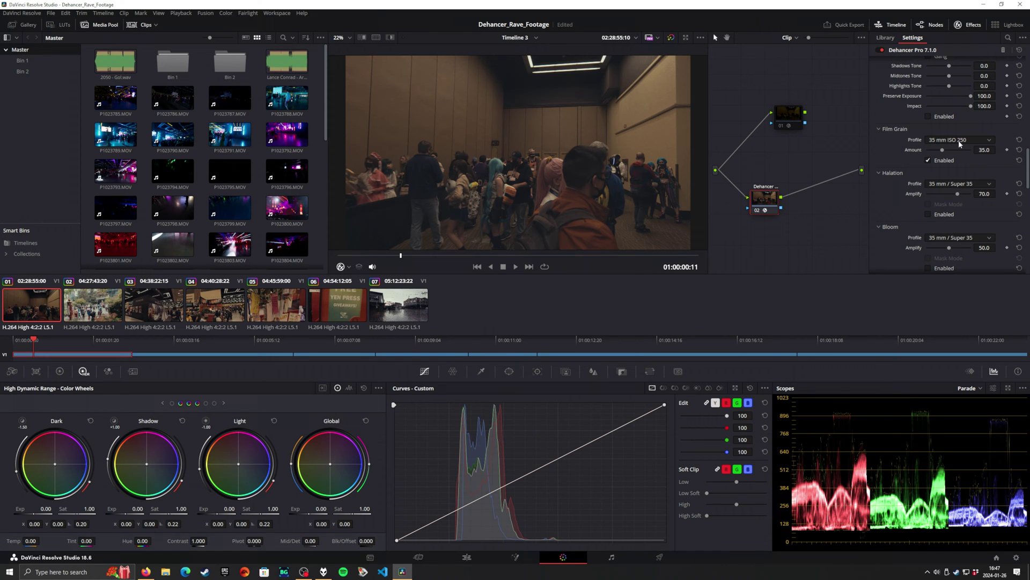
left_click(974, 138)
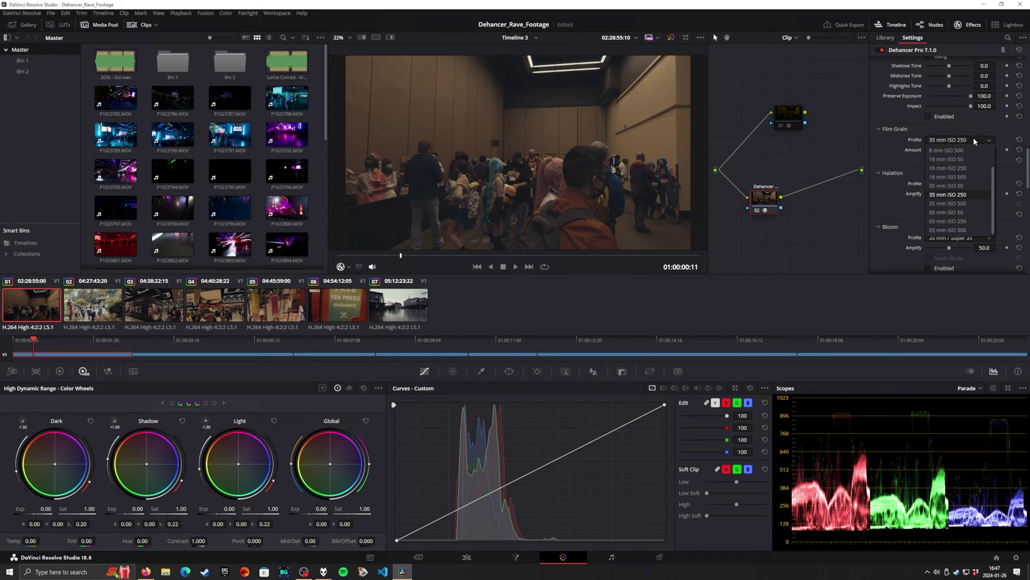
left_click(967, 203)
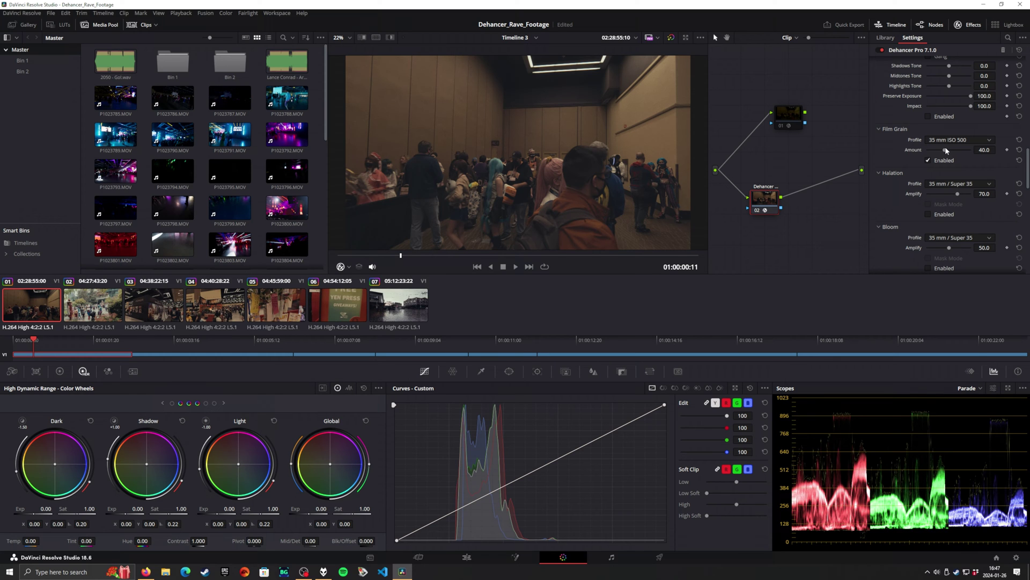
left_click_drag(946, 151, 959, 154)
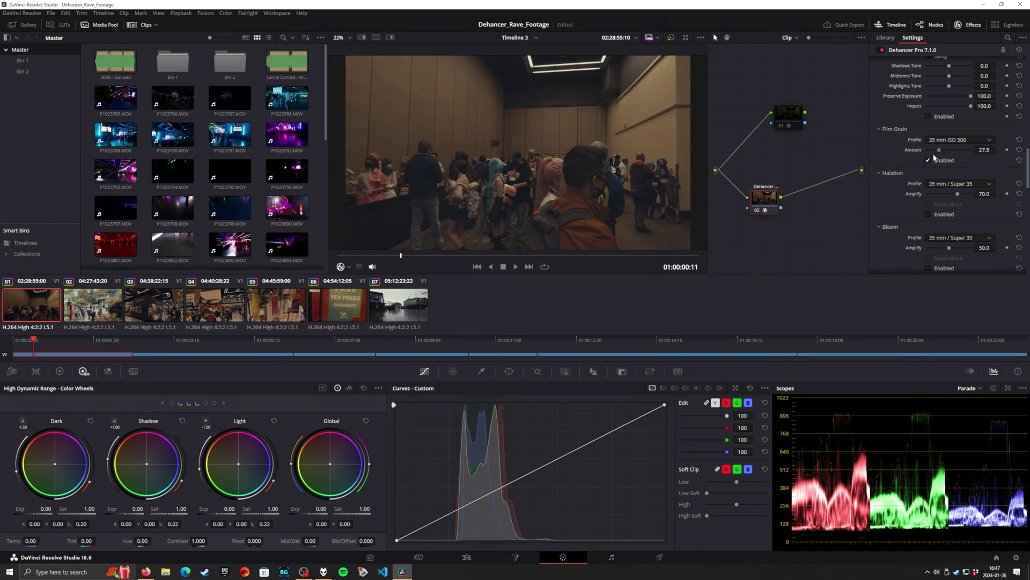
left_click(1021, 150)
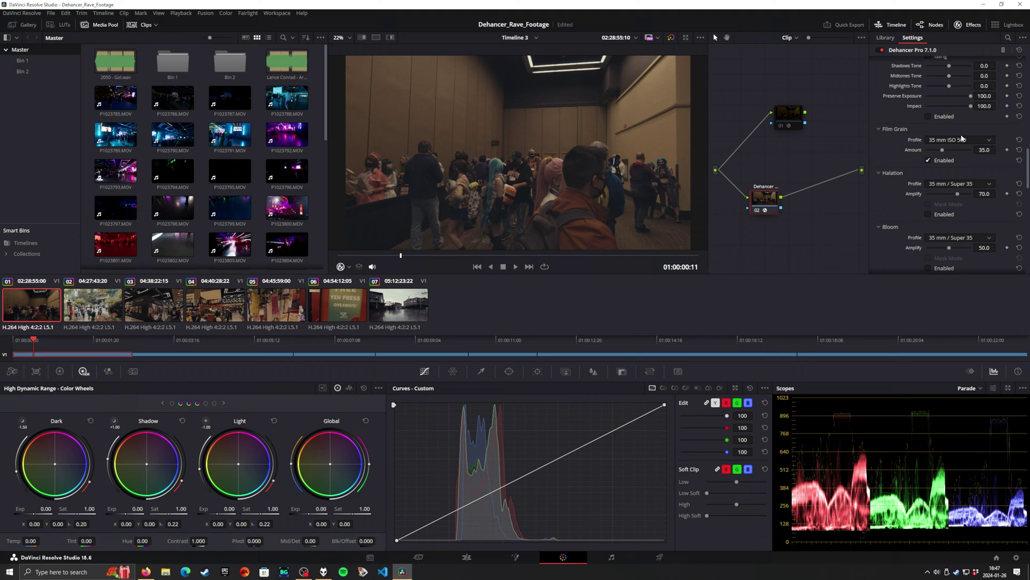
Compare 16 mm ISO 50 and 35 mm ISO 500 grain, then pick 16 mm ISO 500
left_click(962, 139)
left_click(958, 145)
left_click(957, 140)
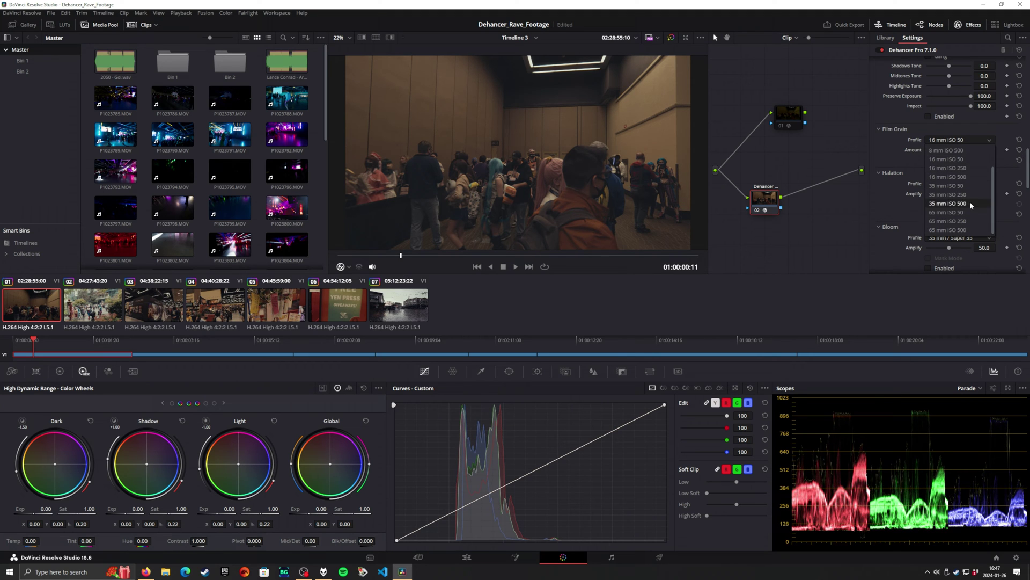
left_click(970, 201)
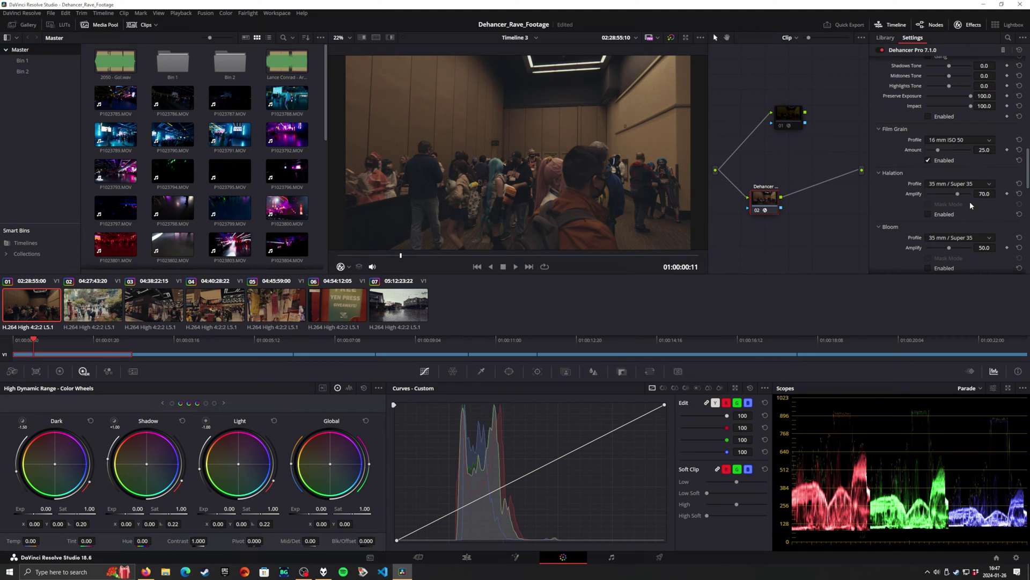
left_click(979, 141)
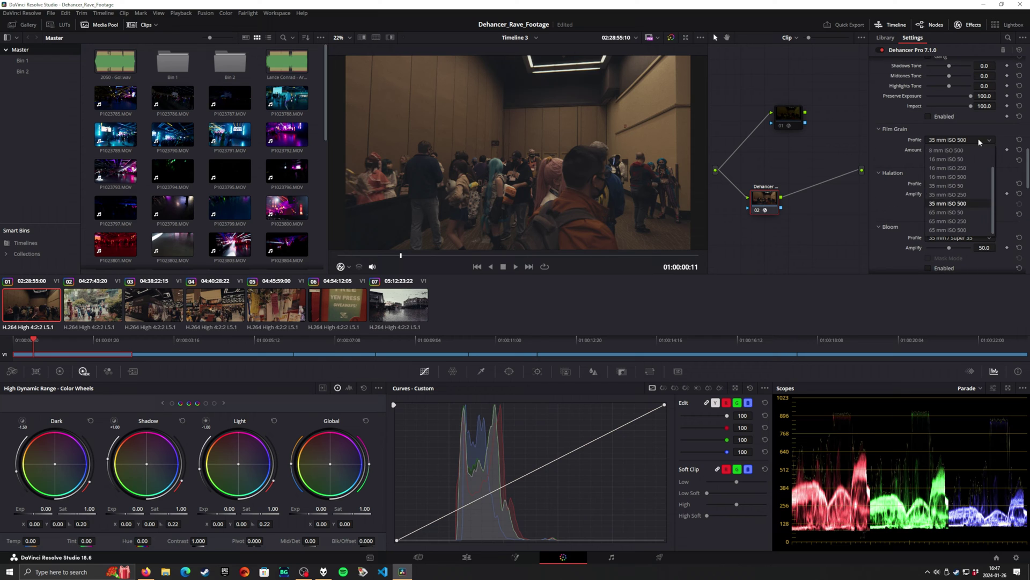
left_click(969, 177)
Set the viewer zoom to 100%
scroll(542, 162, "up", 6)
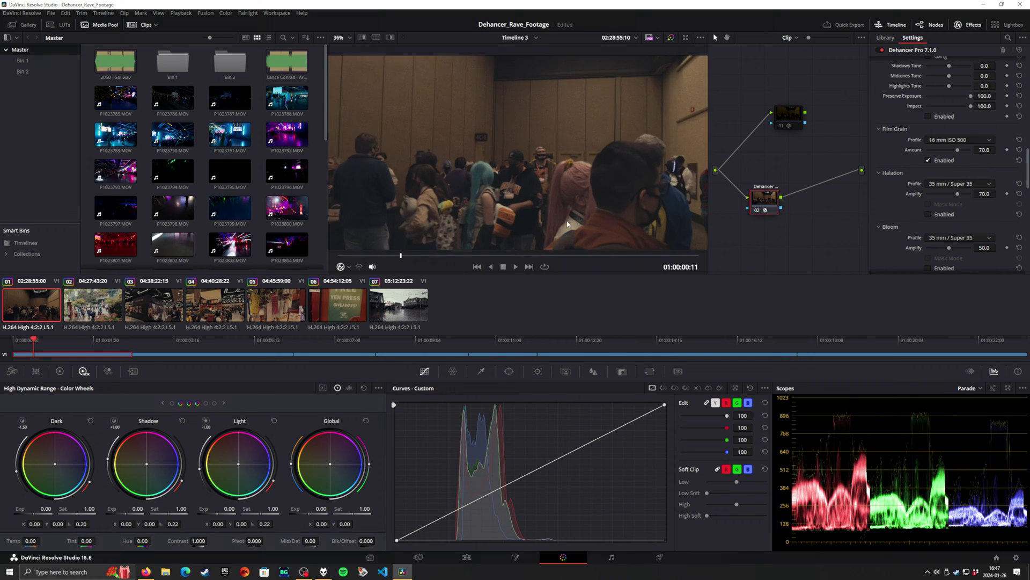
scroll(546, 147, "up", 1)
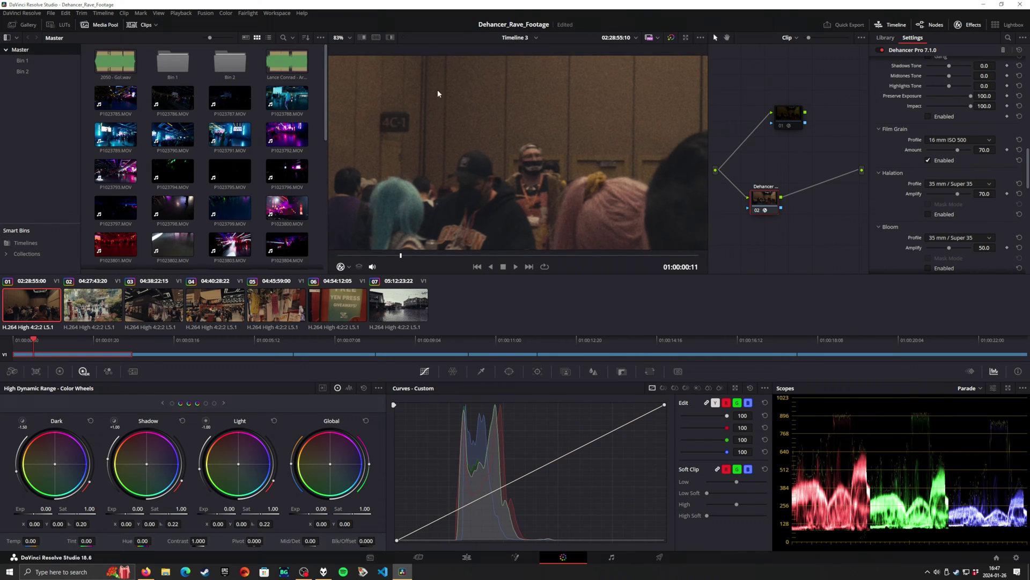
left_click(349, 37)
left_click(375, 102)
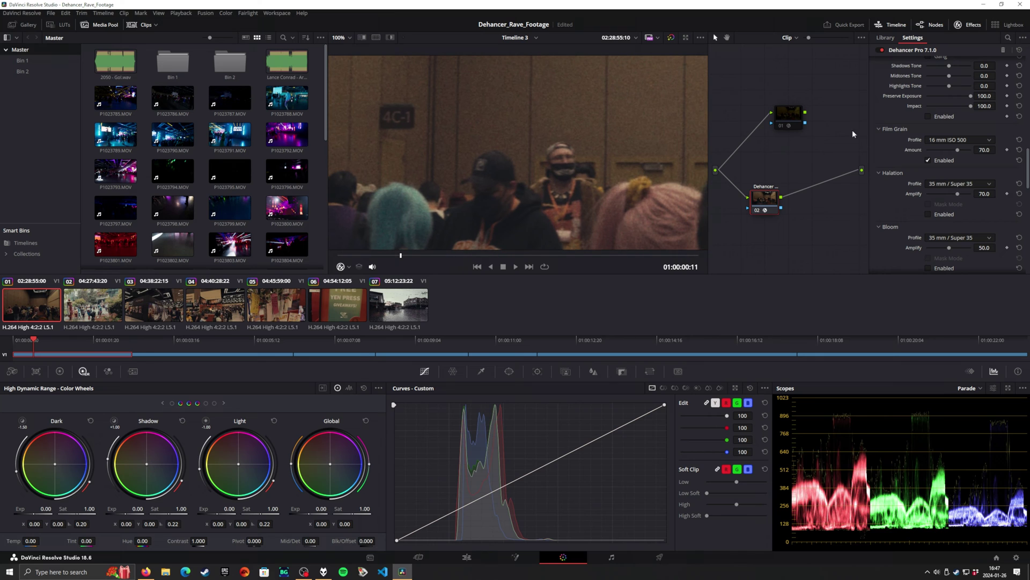
Compare 8 mm, 16 mm, 35 mm and 65 mm ISO 500 grain, settling on 35 mm ISO 500
left_click(971, 139)
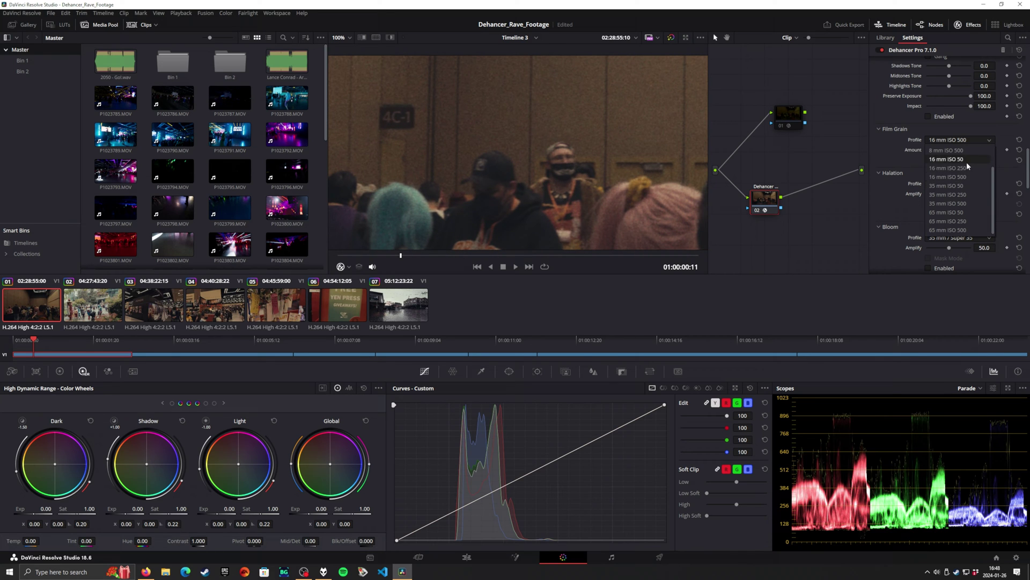
scroll(966, 166, "up", 1)
left_click(947, 178)
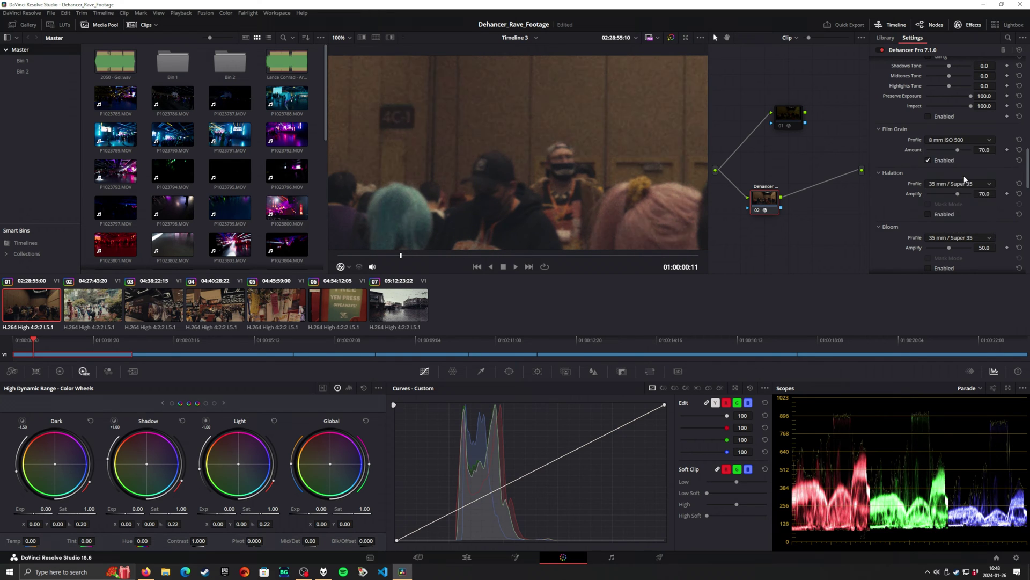
left_click(969, 141)
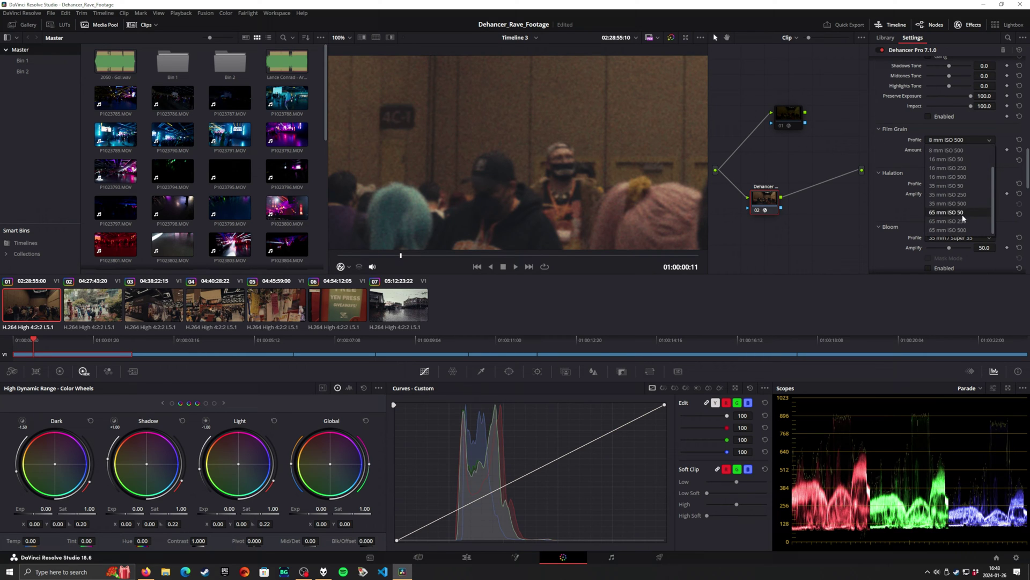
scroll(958, 150, "up", 1)
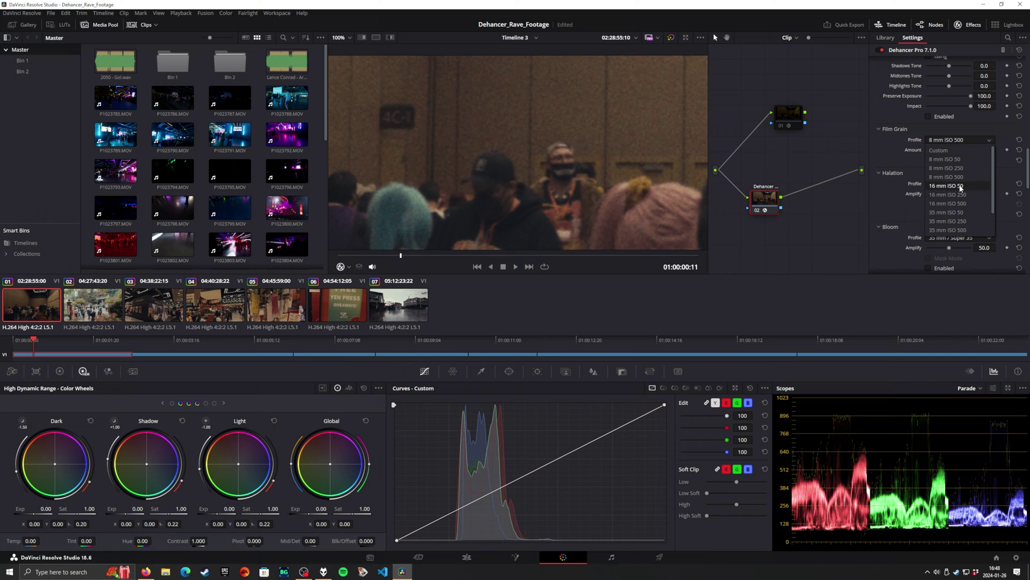
left_click(957, 203)
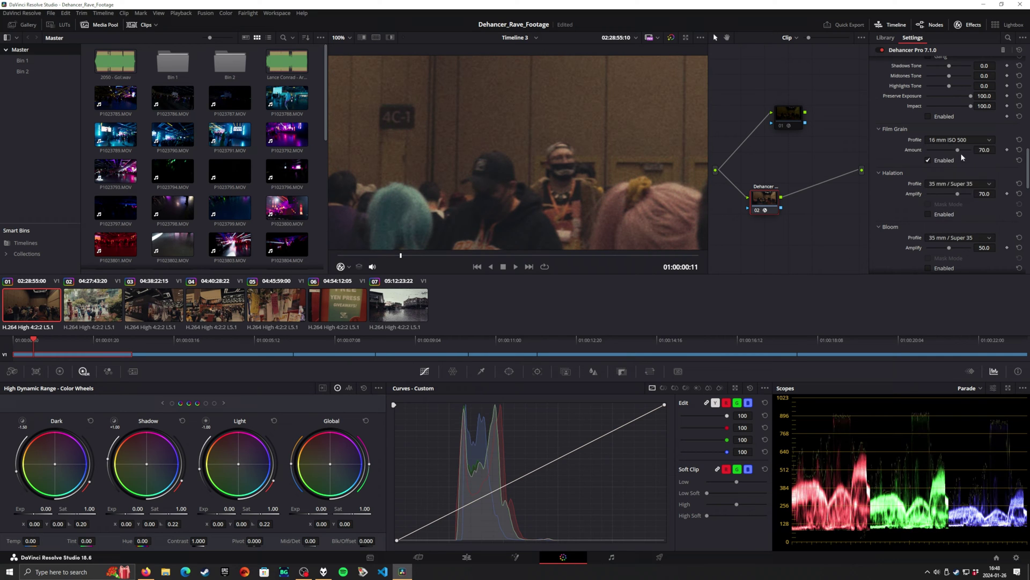
left_click(961, 141)
left_click(968, 204)
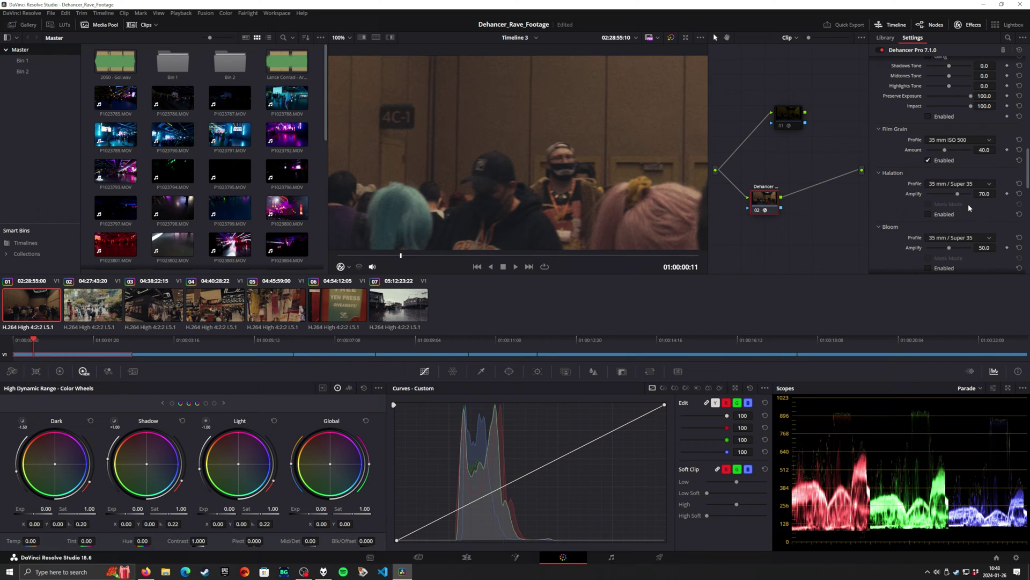
left_click(971, 140)
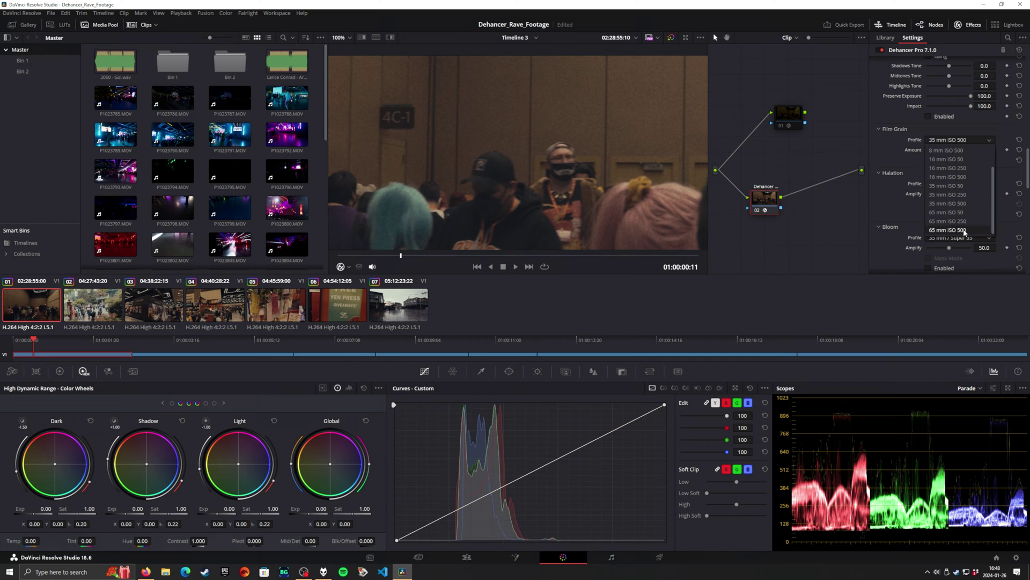
left_click(964, 230)
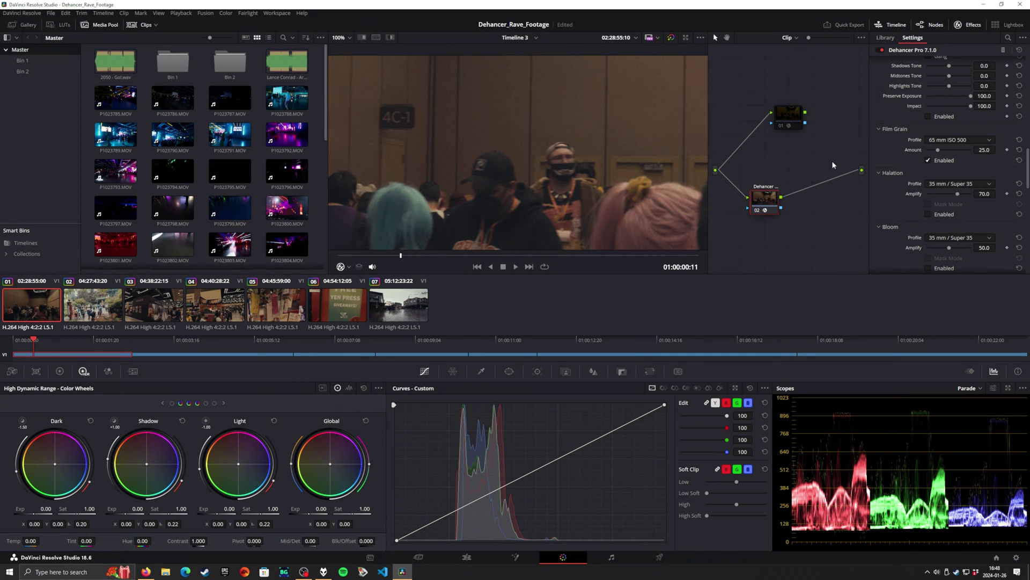
left_click(963, 140)
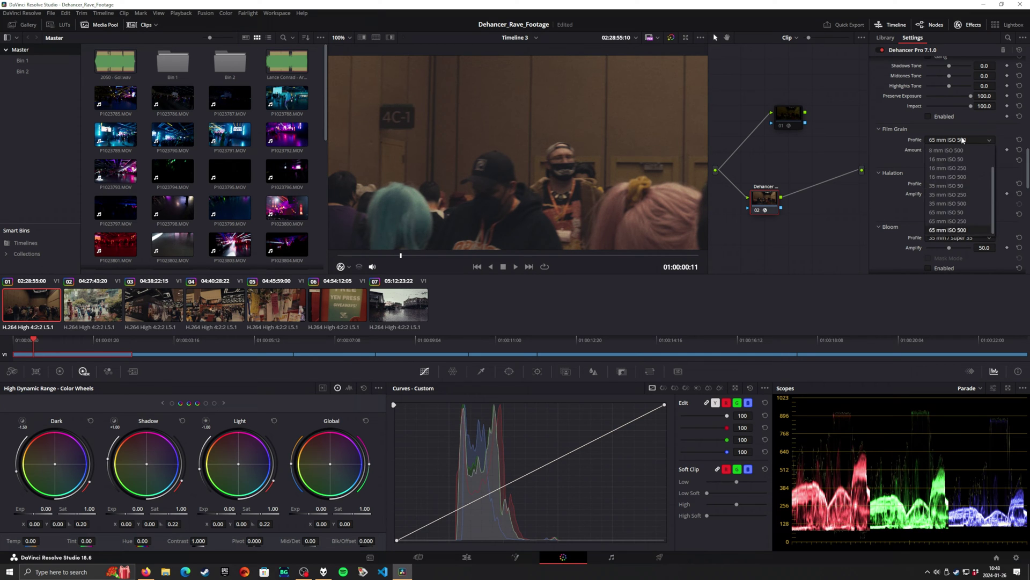
left_click(948, 203)
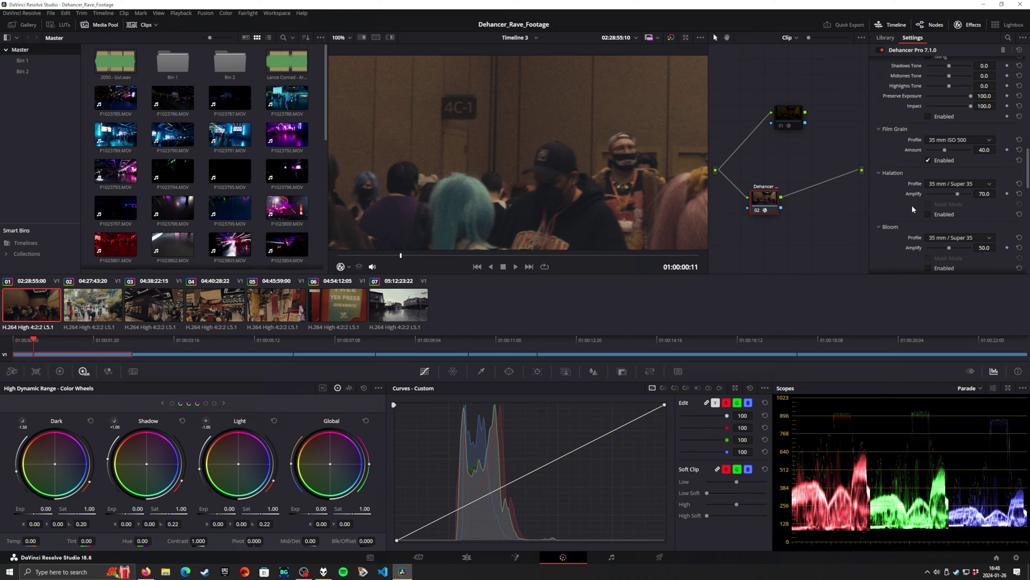
Enable Halation, Bloom (50.0) and Film Breath (100.0) in Dehancer Pro
scroll(886, 197, "down", 1)
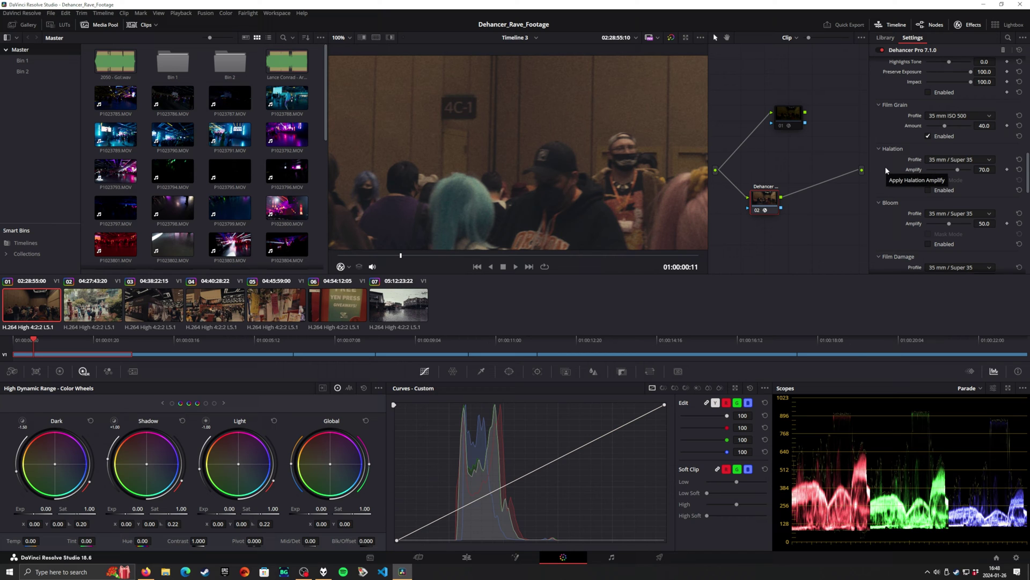
left_click(938, 190)
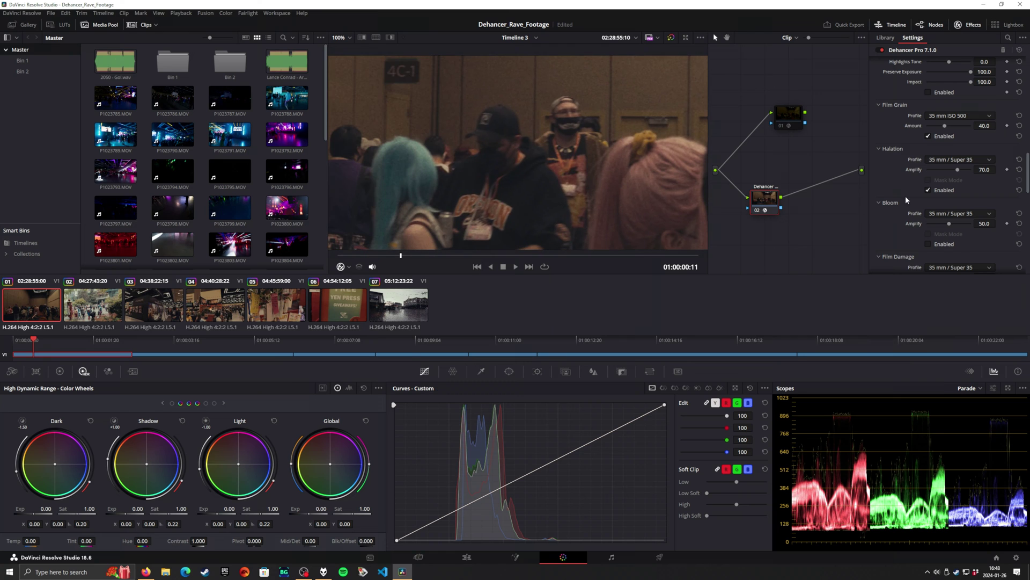
left_click(945, 243)
scroll(889, 234, "down", 3)
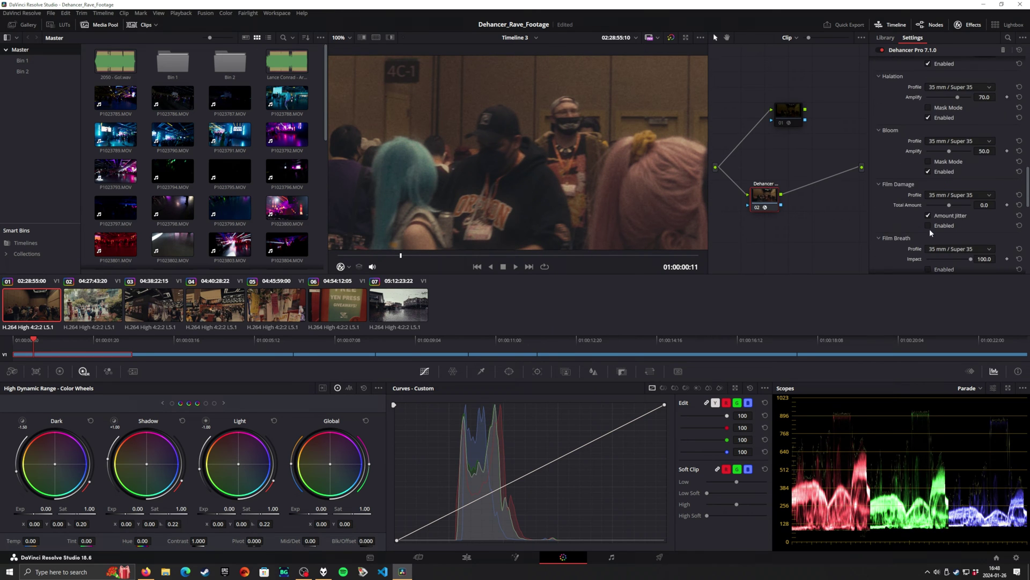
scroll(934, 233, "down", 1)
left_click(947, 245)
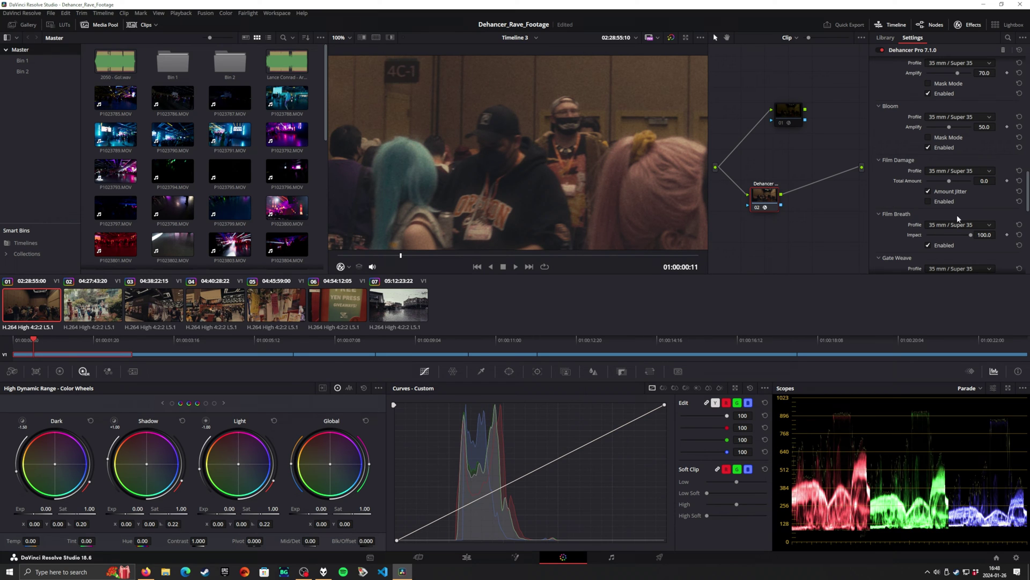
scroll(928, 231, "down", 1)
scroll(880, 239, "down", 1)
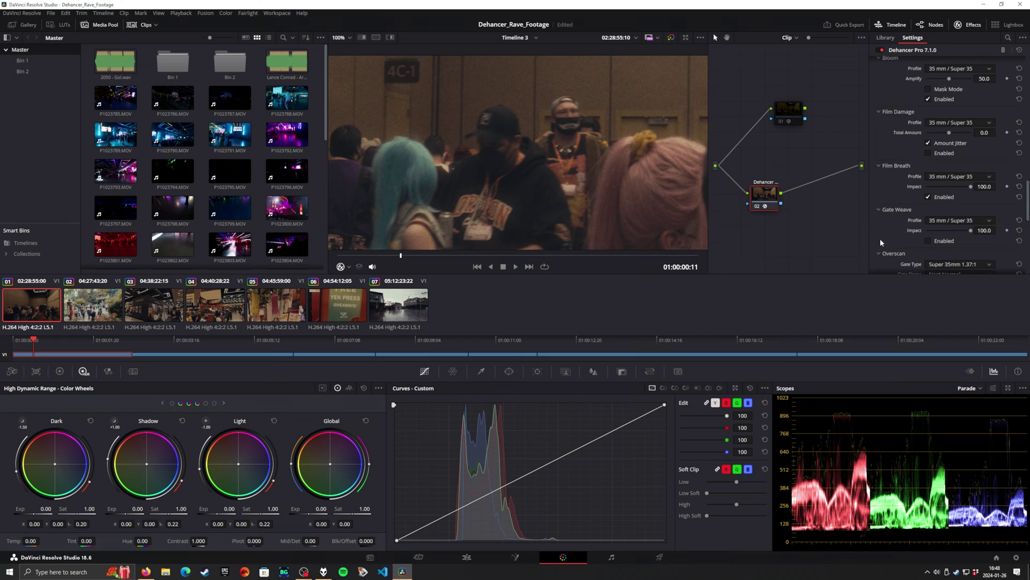
scroll(885, 238, "down", 1)
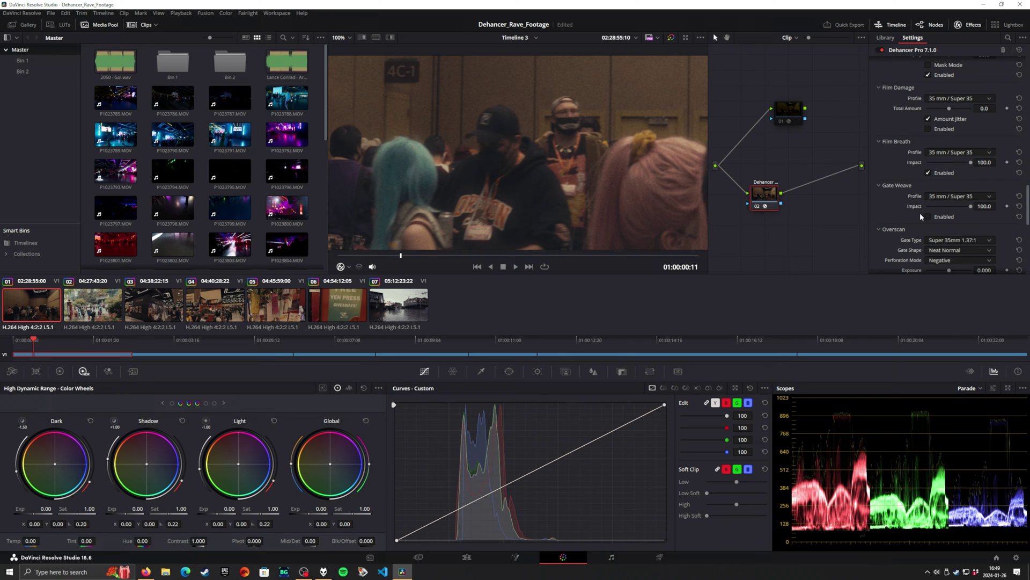
scroll(896, 188, "up", 1)
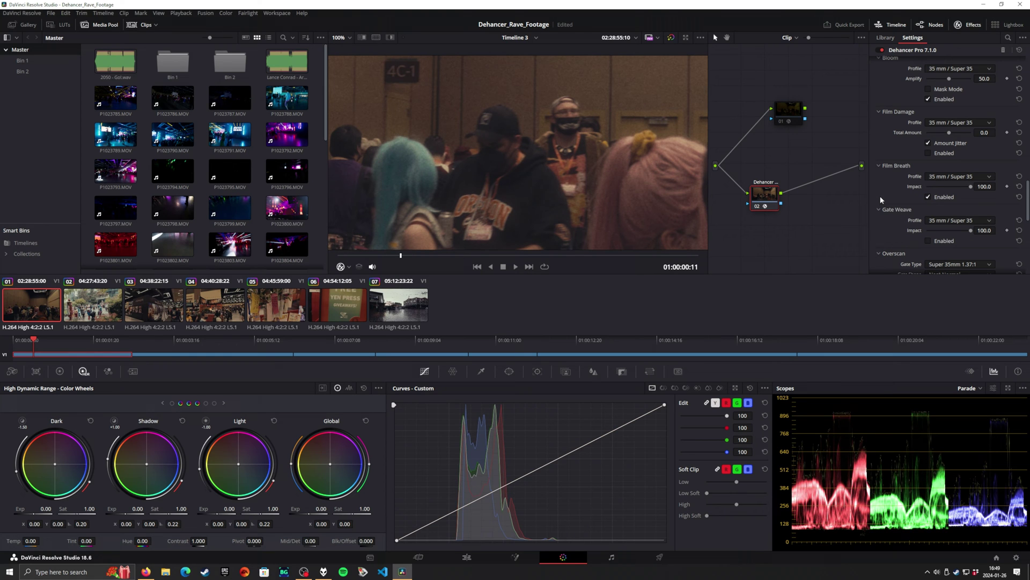
scroll(908, 209, "down", 5)
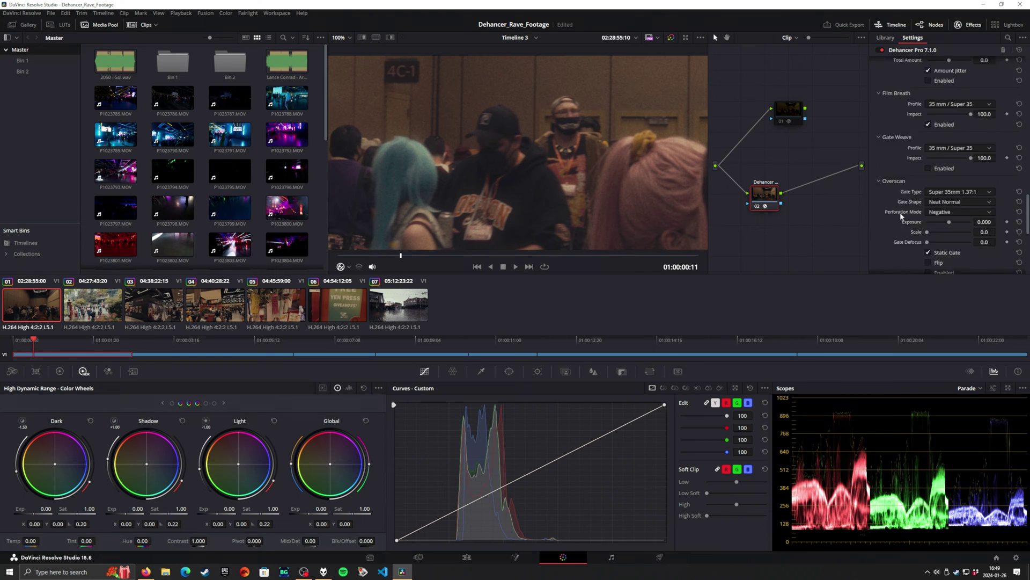
scroll(897, 216, "up", 7)
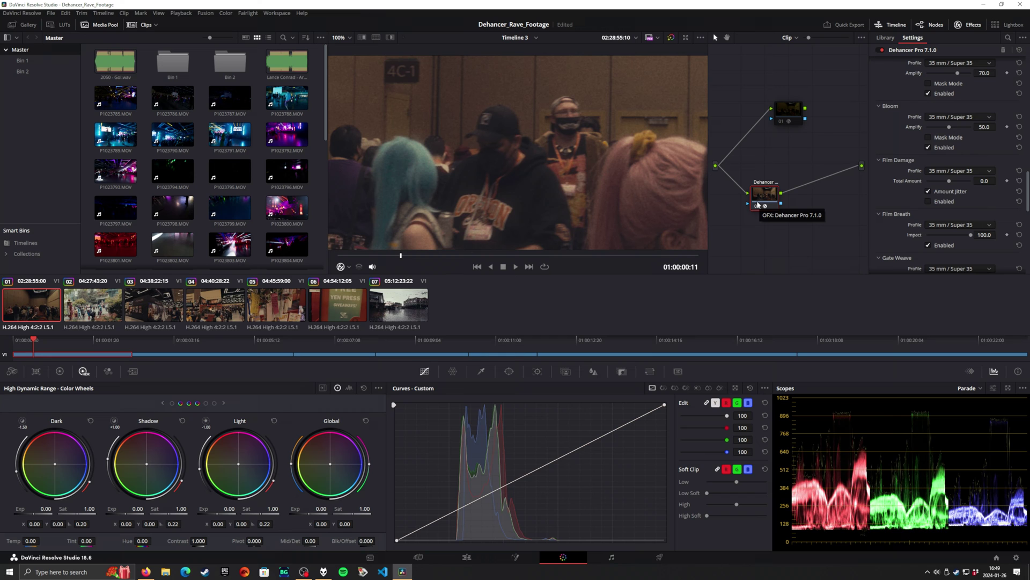
Nudge the Dehancer node, look over its settings, and play the graded clip
left_click_drag(758, 203, 763, 200)
scroll(923, 204, "down", 1)
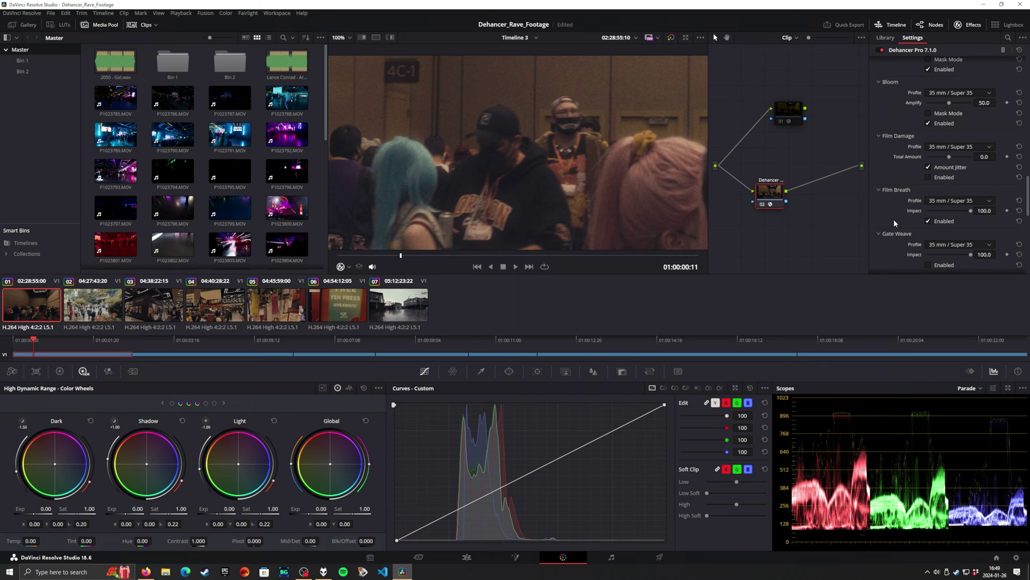
scroll(893, 219, "up", 1)
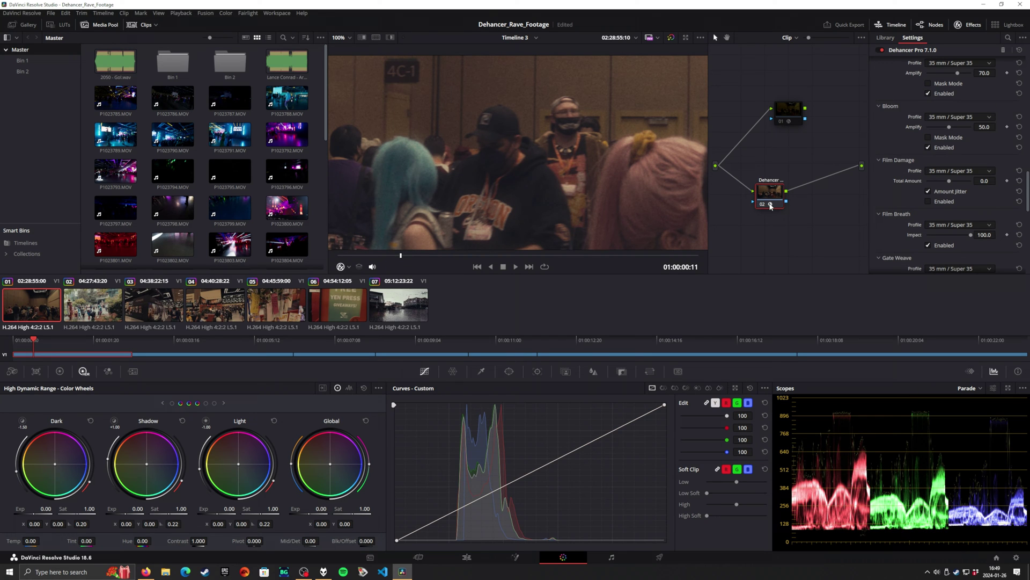
scroll(889, 216, "down", 10)
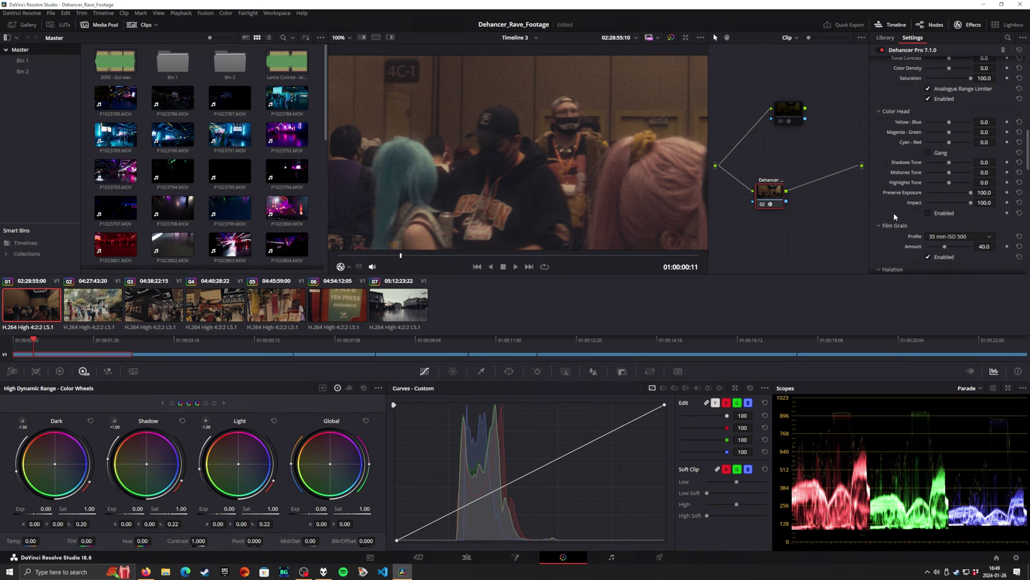
scroll(893, 213, "up", 4)
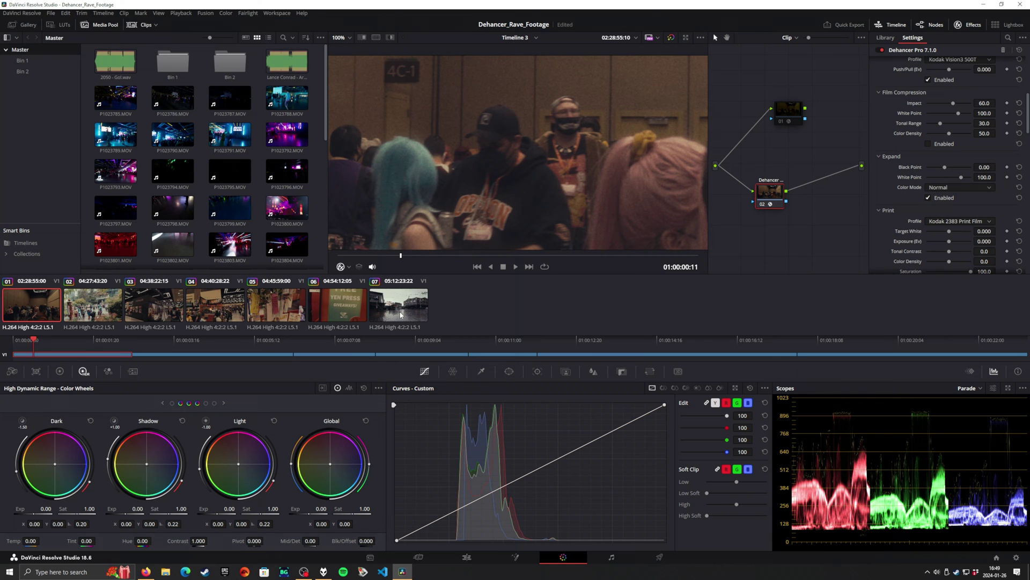
key("space")
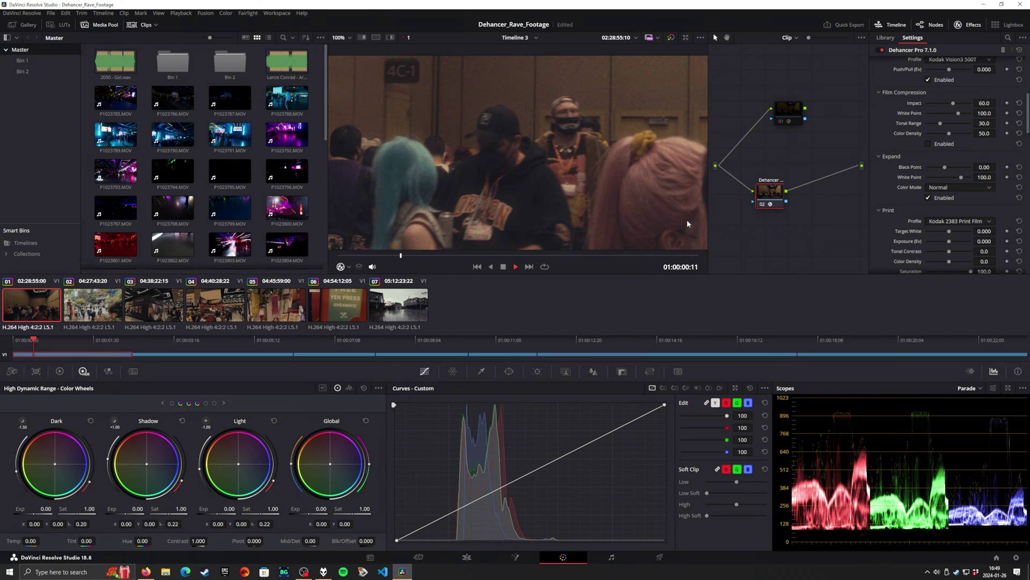